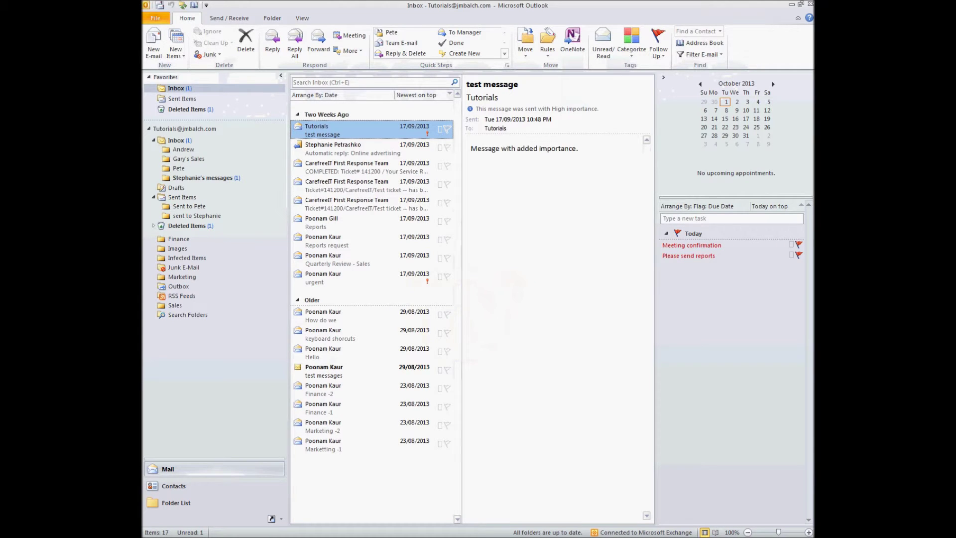
# Open Signatures and Stationery from Outlook Options' Mail settings and move the dialog up and left
pyautogui.click(159, 19)
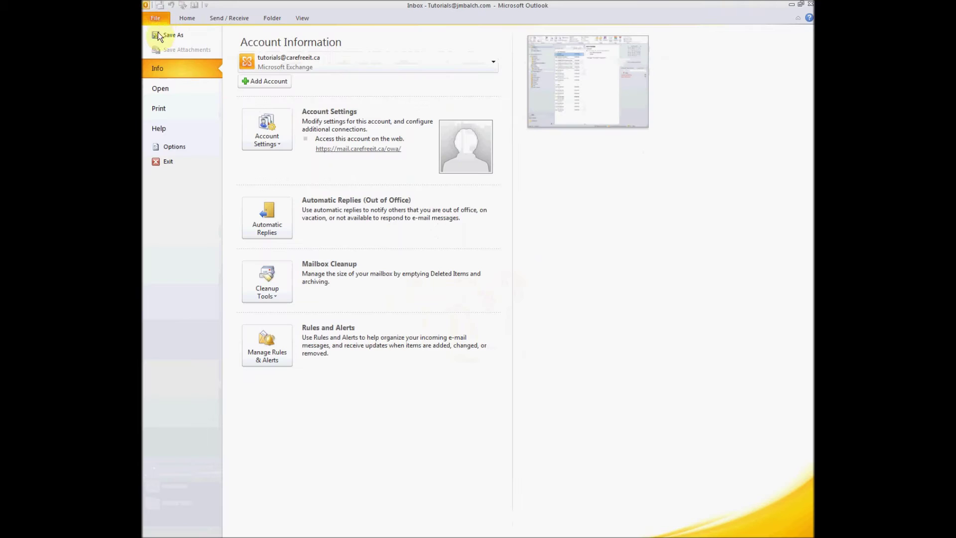
pyautogui.click(178, 148)
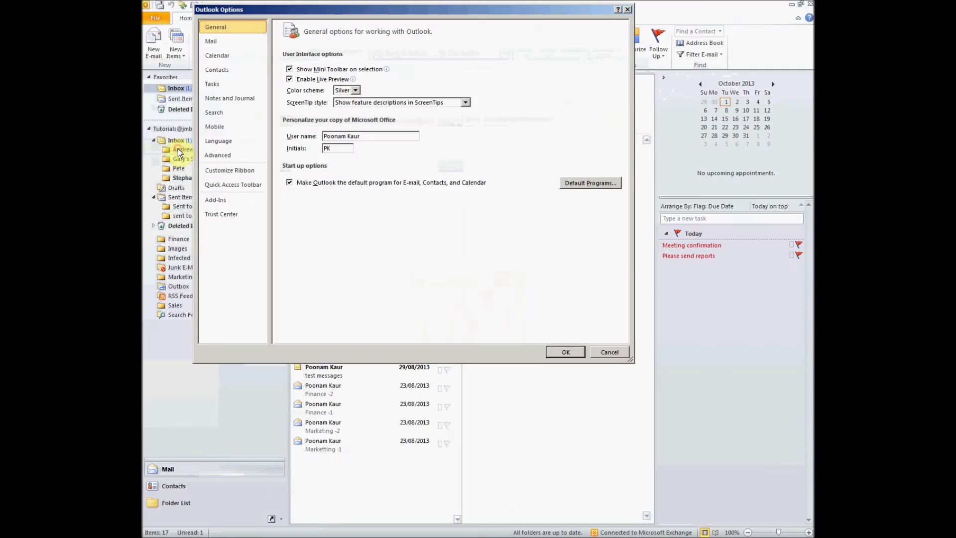
pyautogui.click(217, 45)
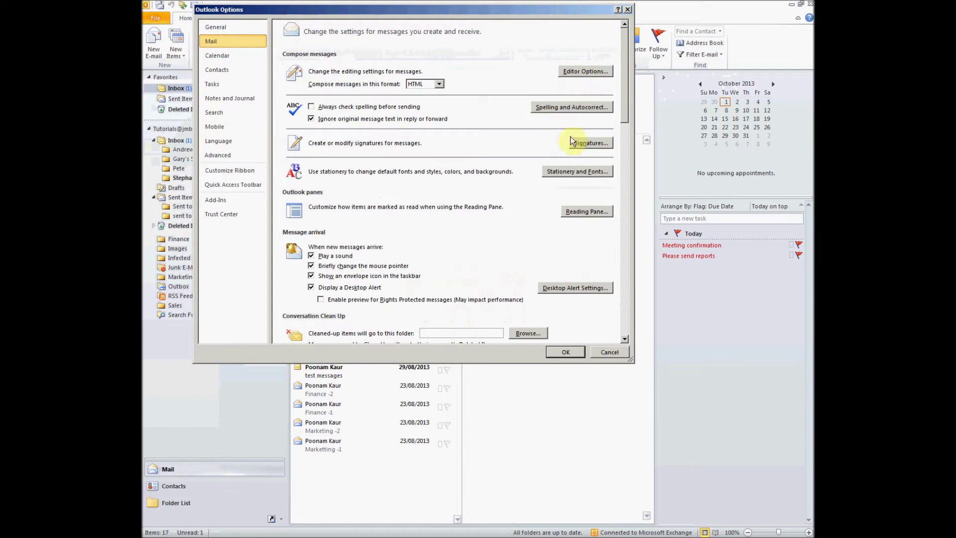
pyautogui.click(581, 145)
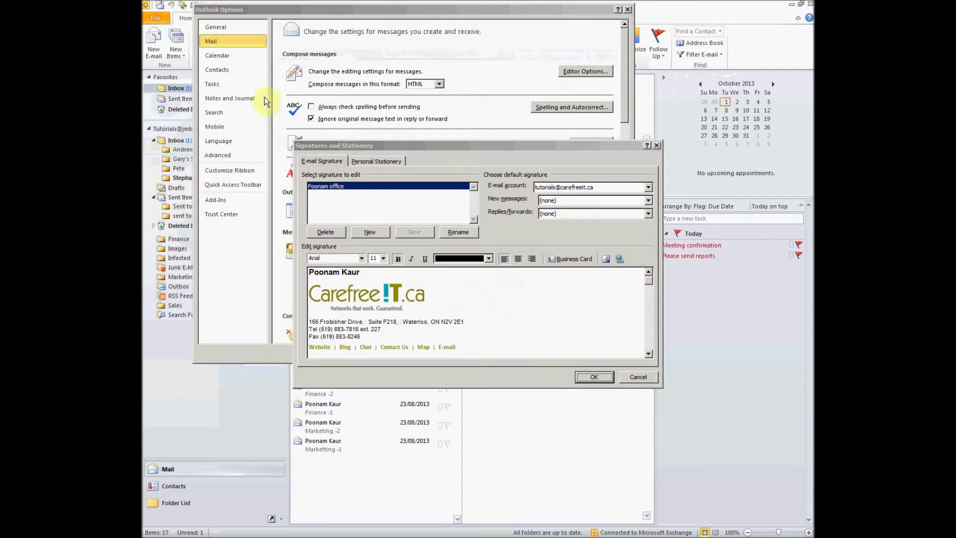
pyautogui.moveTo(406, 146); pyautogui.dragTo(374, 101)
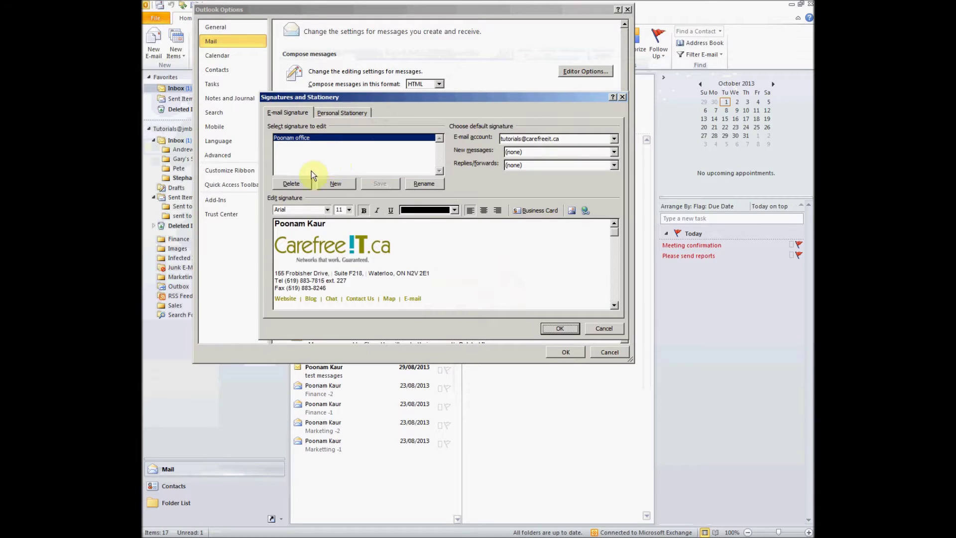
# Create a new signature named after the signer
pyautogui.click(335, 184)
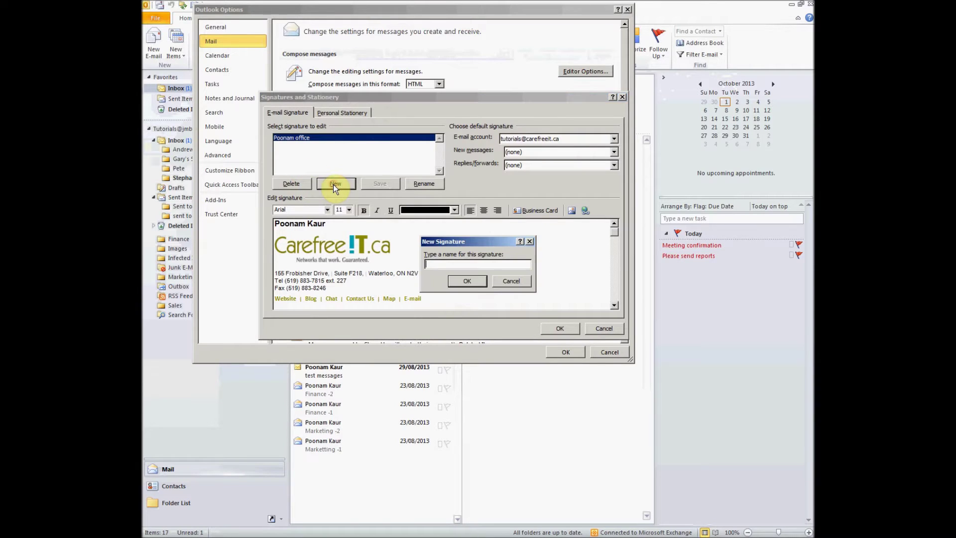
pyautogui.click(441, 263)
pyautogui.write('Stephanie')
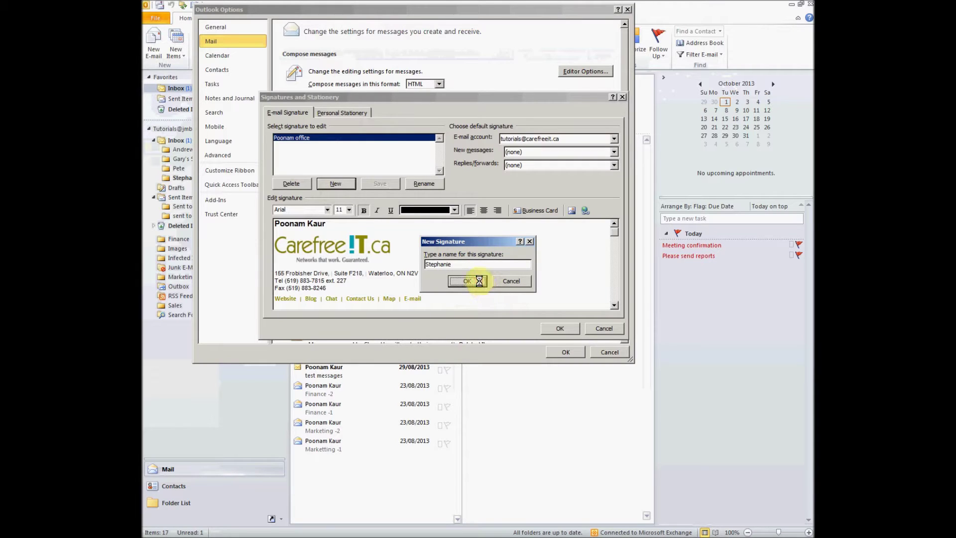
pyautogui.click(479, 282)
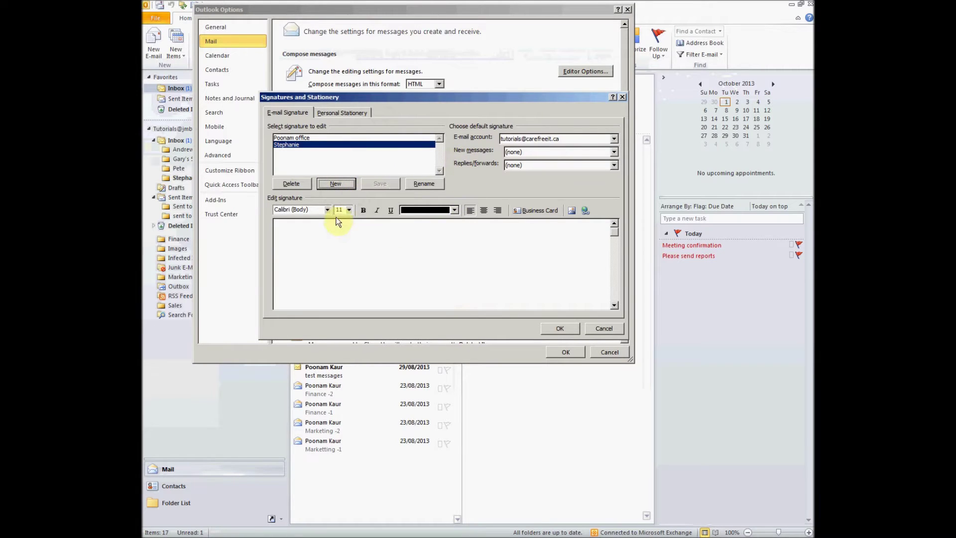
# Keep the signature font size at 11 and set the font colour to Automatic
pyautogui.click(350, 211)
pyautogui.click(350, 211)
pyautogui.click(419, 211)
pyautogui.click(419, 211)
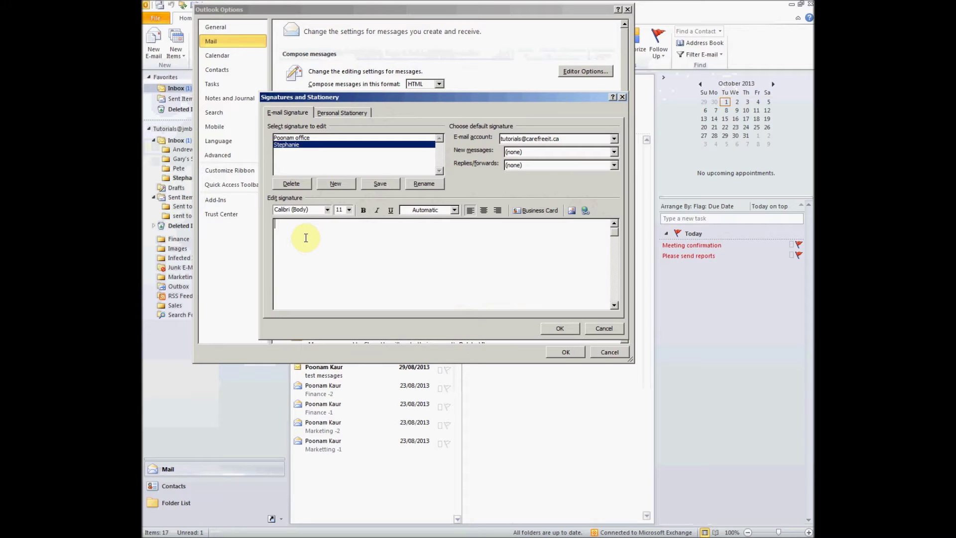
# Type the signer's name in the signature and make it bold, size 14
pyautogui.write('Stephanie')
pyautogui.moveTo(314, 224); pyautogui.dragTo(255, 224)
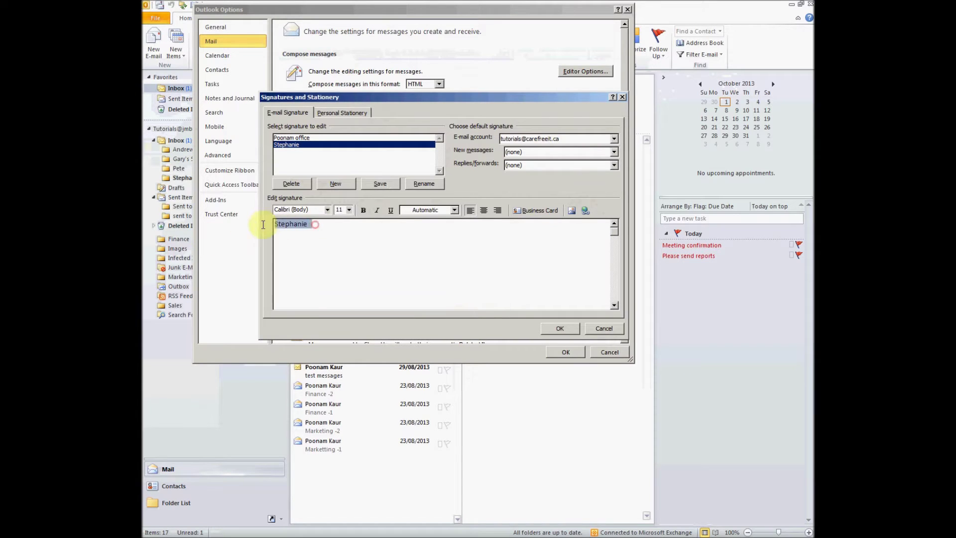
pyautogui.click(363, 210)
pyautogui.click(350, 210)
pyautogui.click(338, 254)
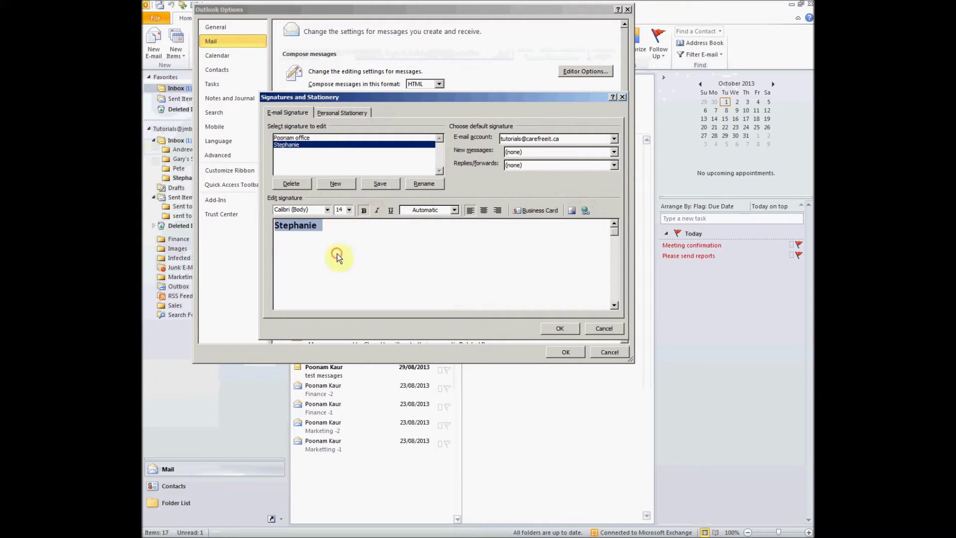
pyautogui.click(323, 227)
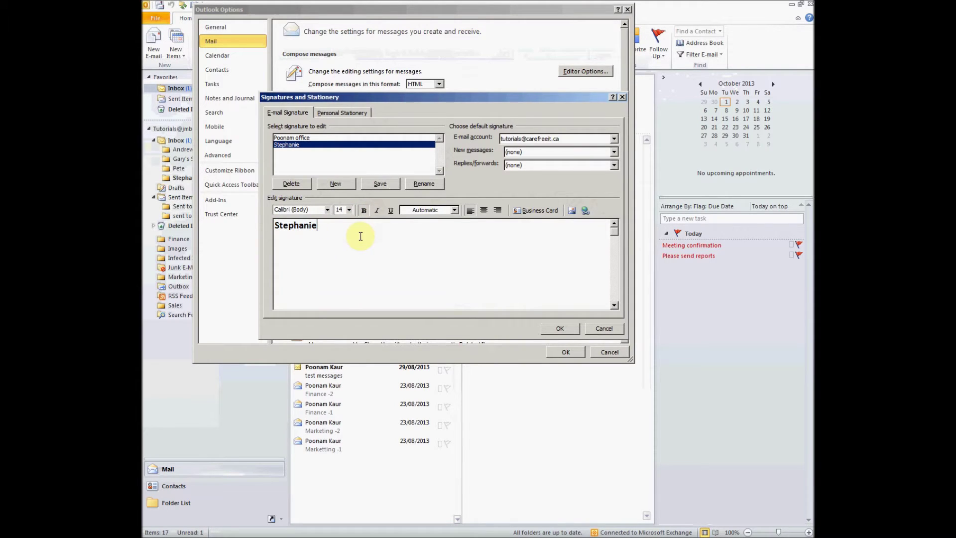
pyautogui.press('Return')
pyautogui.write('155 Frobisher Dr')
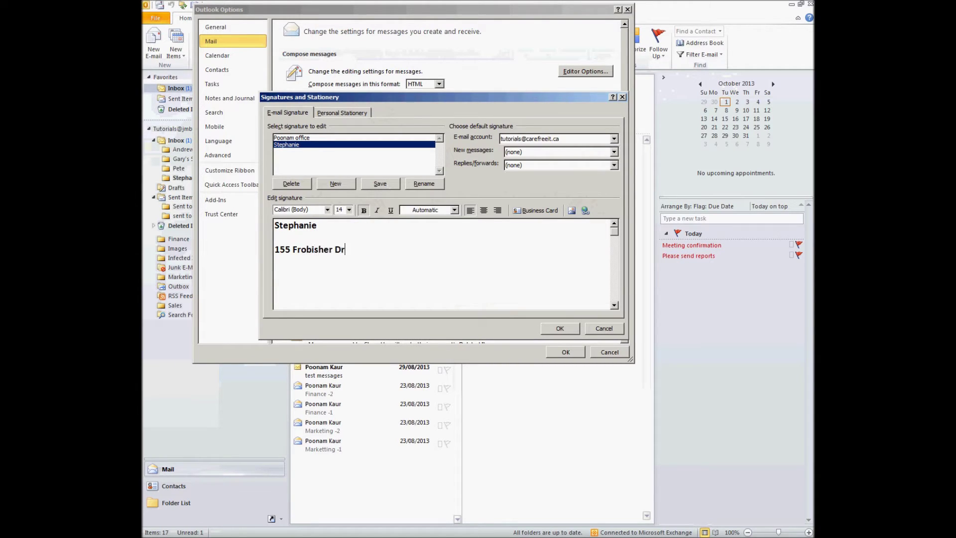
pyautogui.write('ive,')
pyautogui.press('Return')
pyautogui.write('Waterloo, On, N2V')
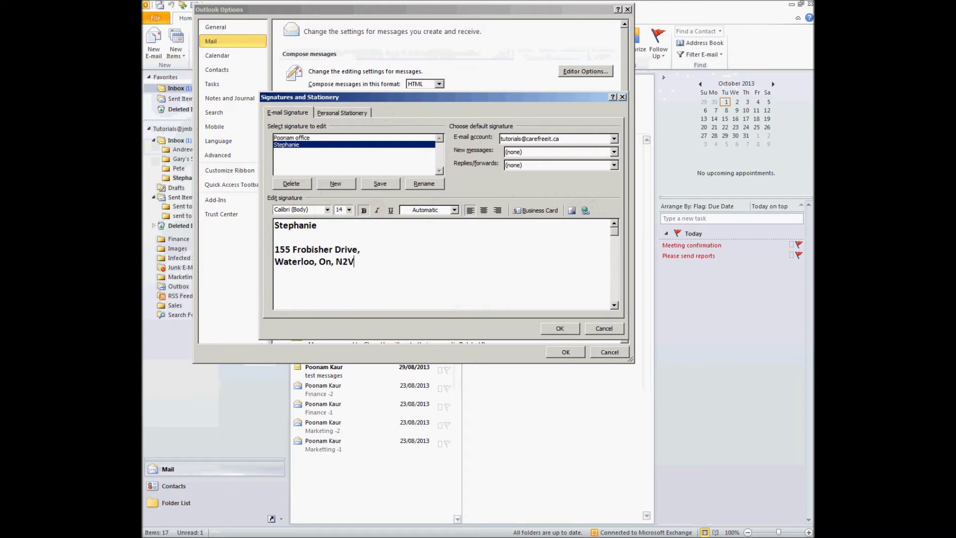
pyautogui.write('2E1')
pyautogui.moveTo(382, 264); pyautogui.dragTo(268, 243)
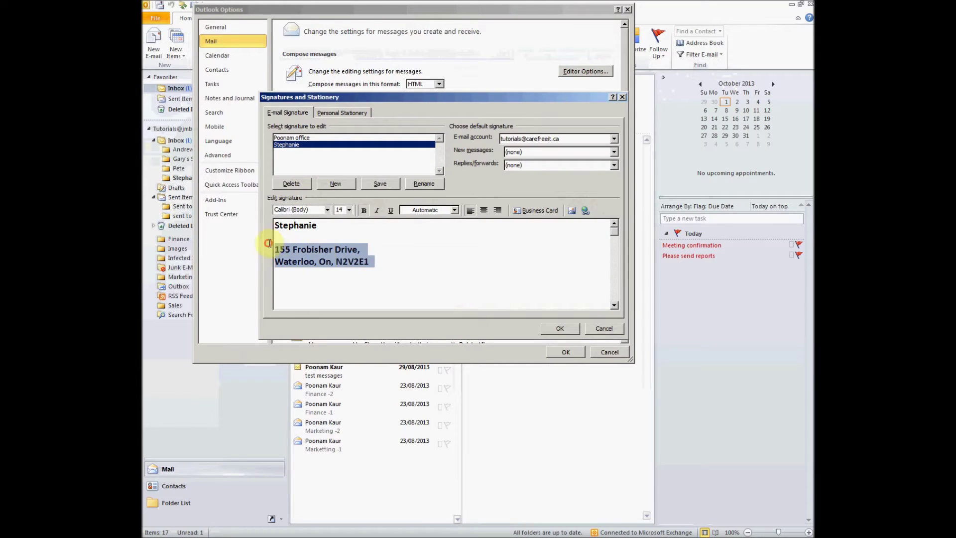
pyautogui.click(364, 210)
pyautogui.click(349, 209)
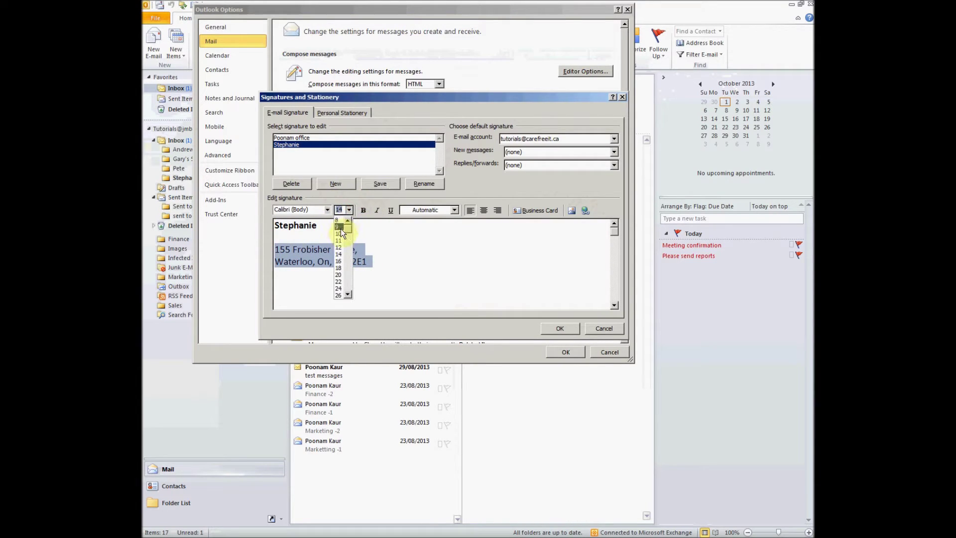
pyautogui.click(339, 234)
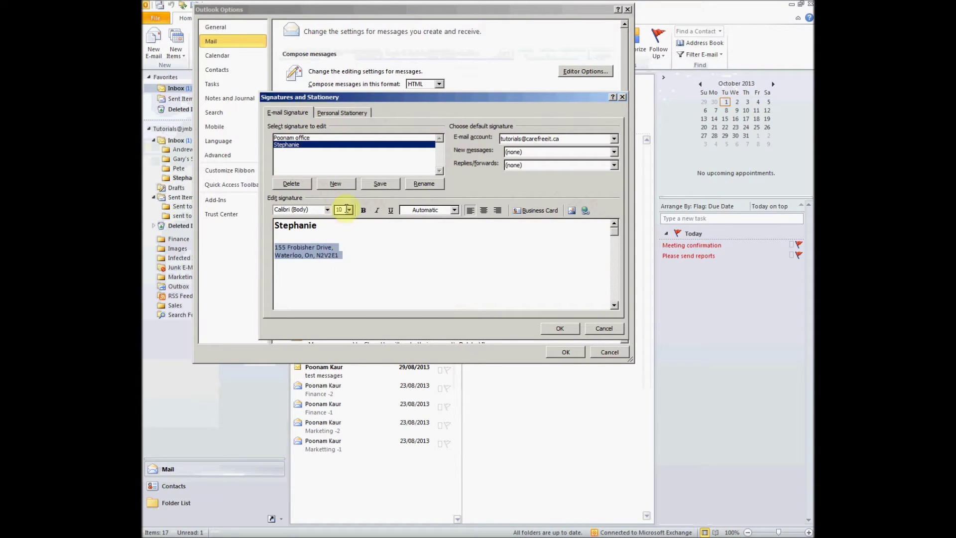
pyautogui.click(355, 258)
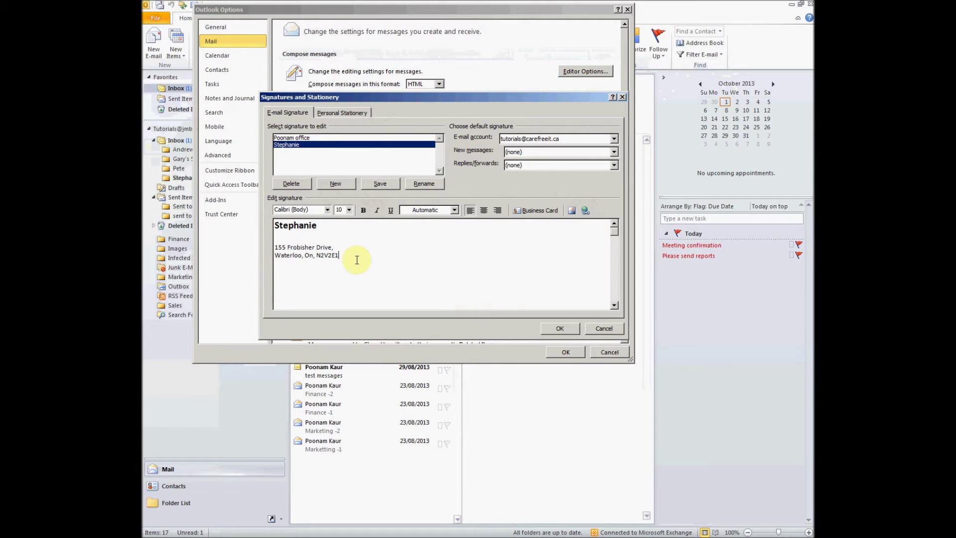
pyautogui.press('Return')
pyautogui.write('www.carefreeit.ca')
# Insert the Carefree IT (RGB)H.jpg logo from Desktop Items\Logo below the name
pyautogui.moveTo(327, 263); pyautogui.dragTo(290, 263)
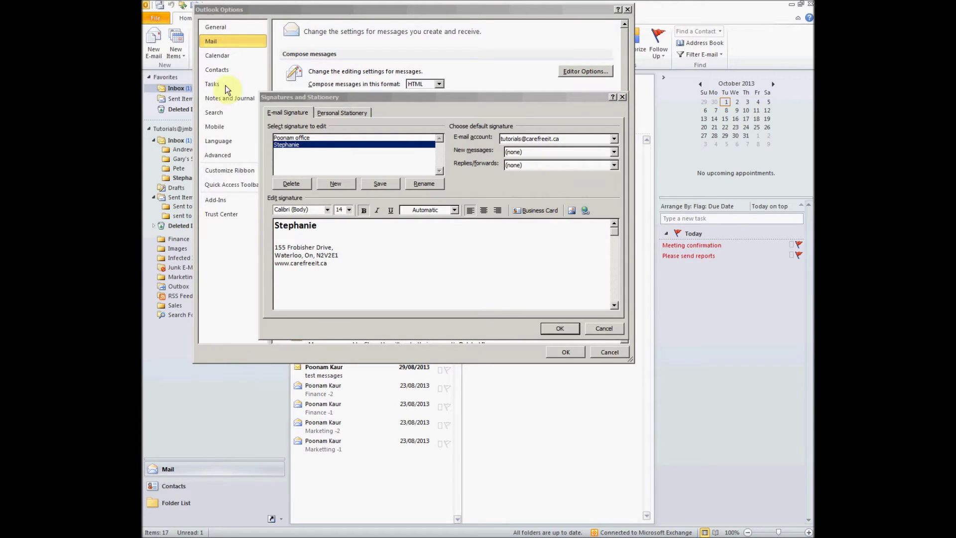
pyautogui.click(282, 237)
pyautogui.click(285, 236)
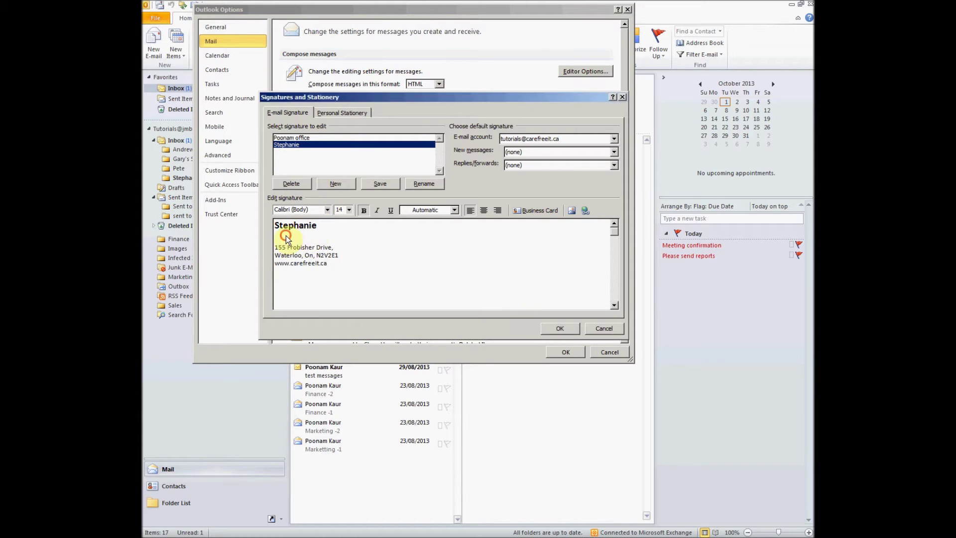
pyautogui.click(576, 209)
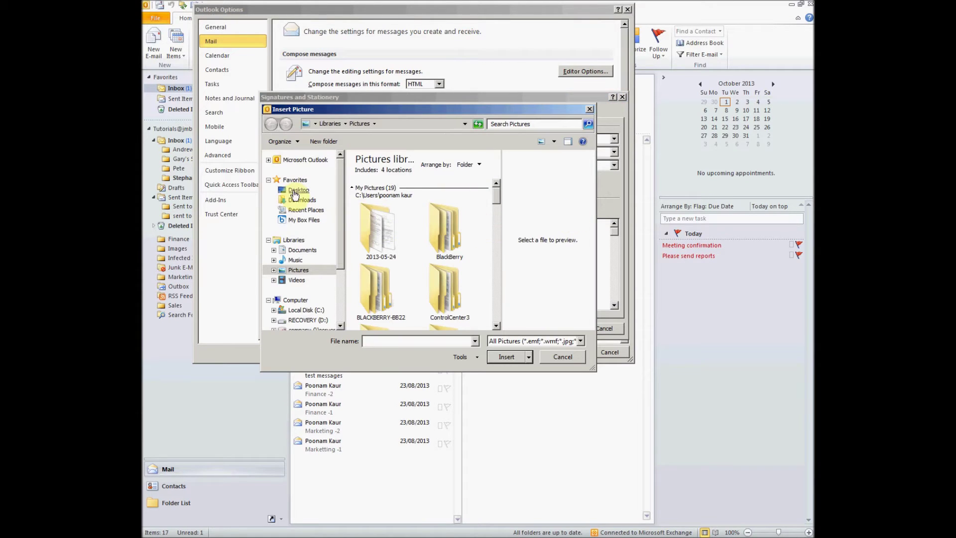
pyautogui.click(286, 189)
pyautogui.doubleClick(391, 202)
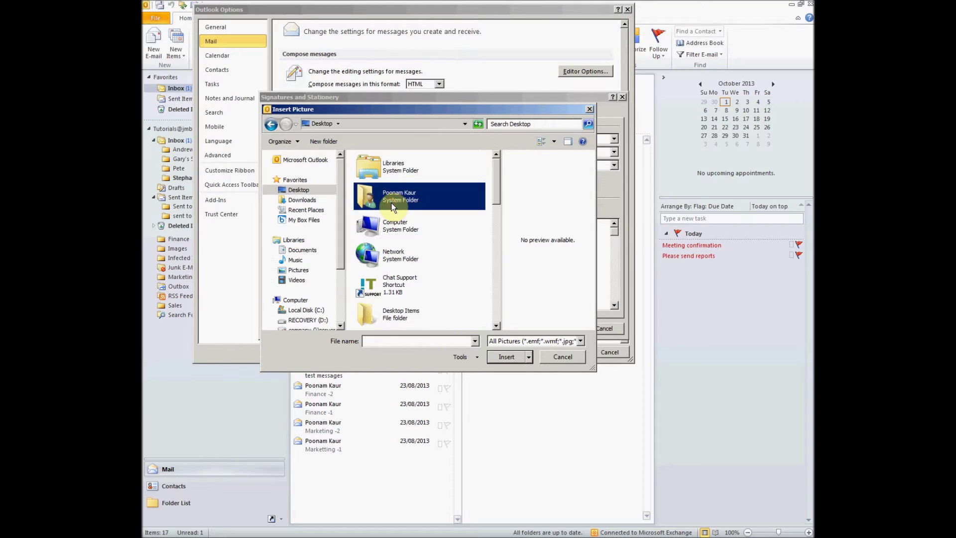
pyautogui.click(398, 314)
pyautogui.doubleClick(397, 316)
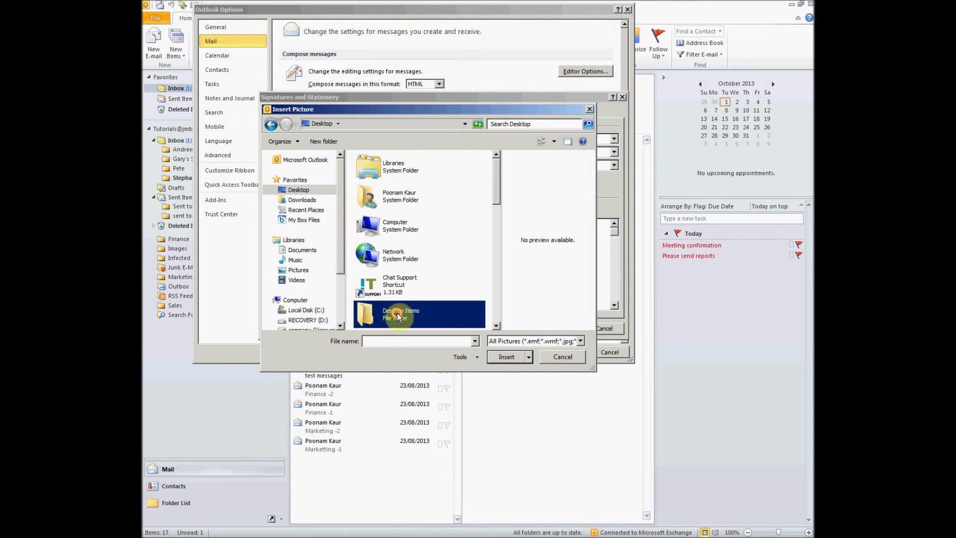
pyautogui.click(379, 201)
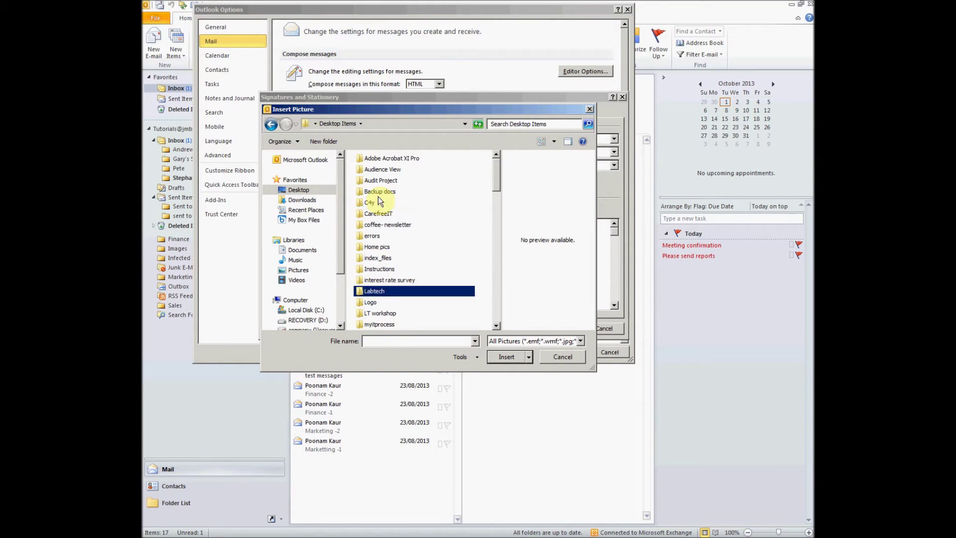
pyautogui.doubleClick(380, 302)
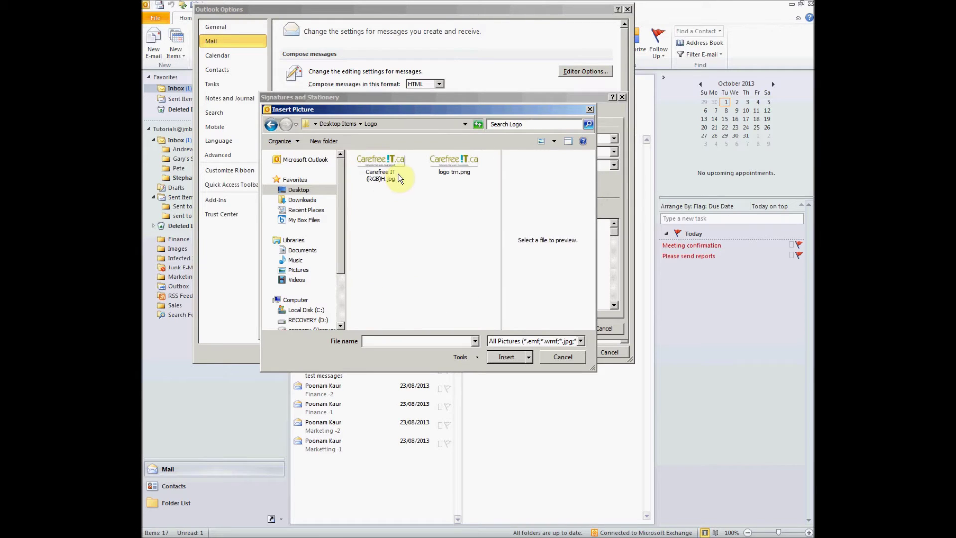
pyautogui.click(383, 174)
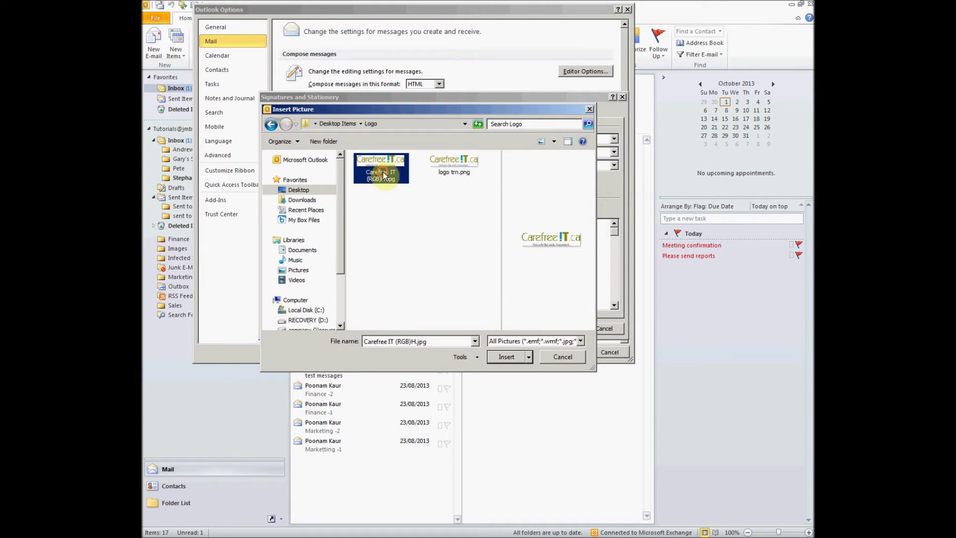
pyautogui.click(514, 355)
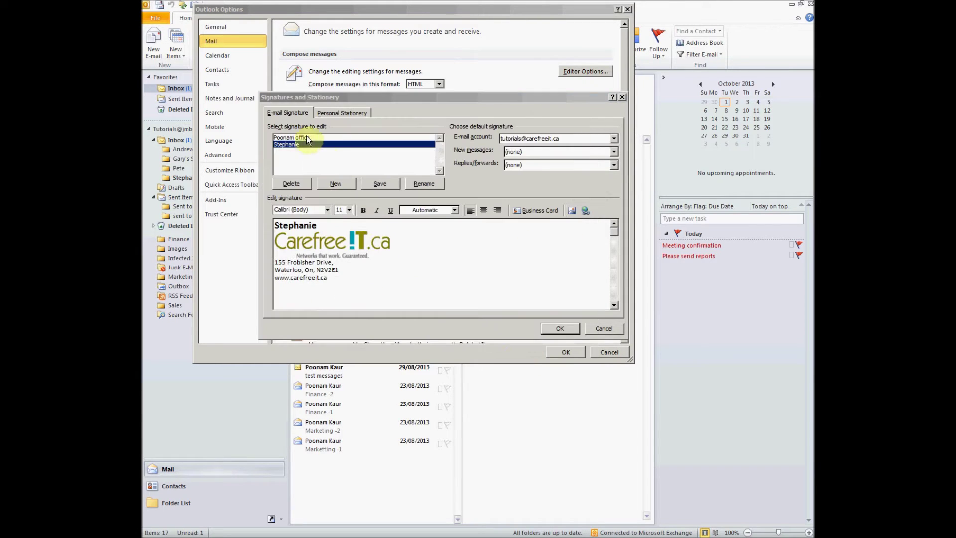
# Add blank lines after the logo and under the name, then select the website line
pyautogui.click(405, 241)
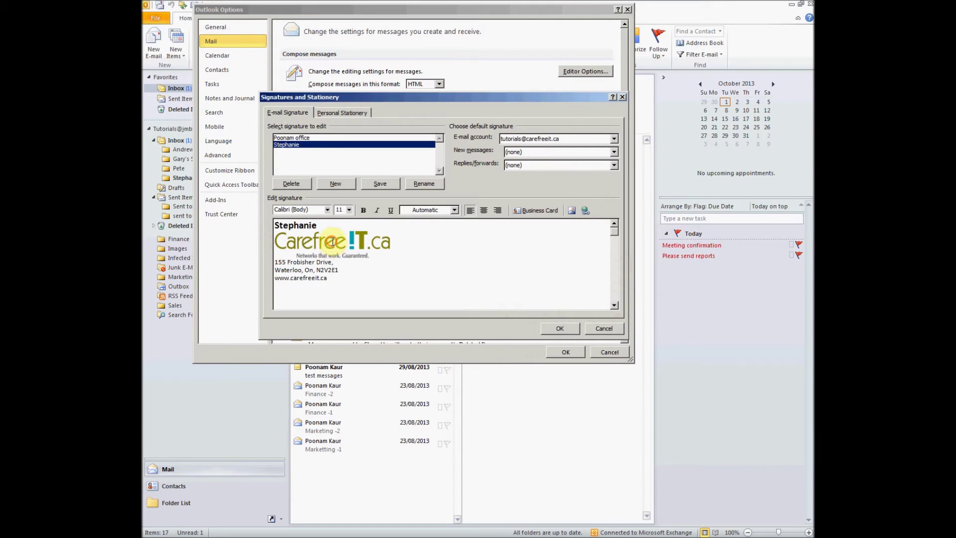
pyautogui.click(373, 254)
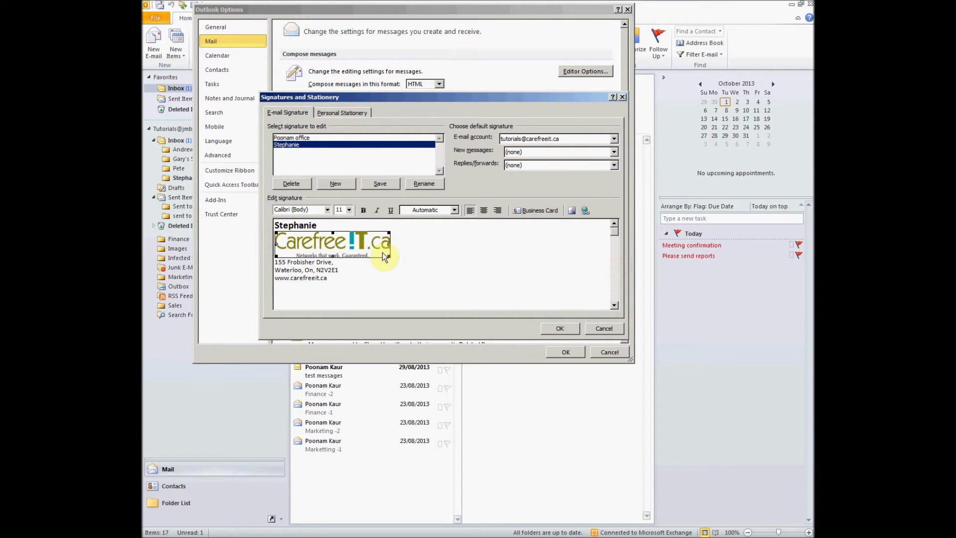
pyautogui.click(405, 256)
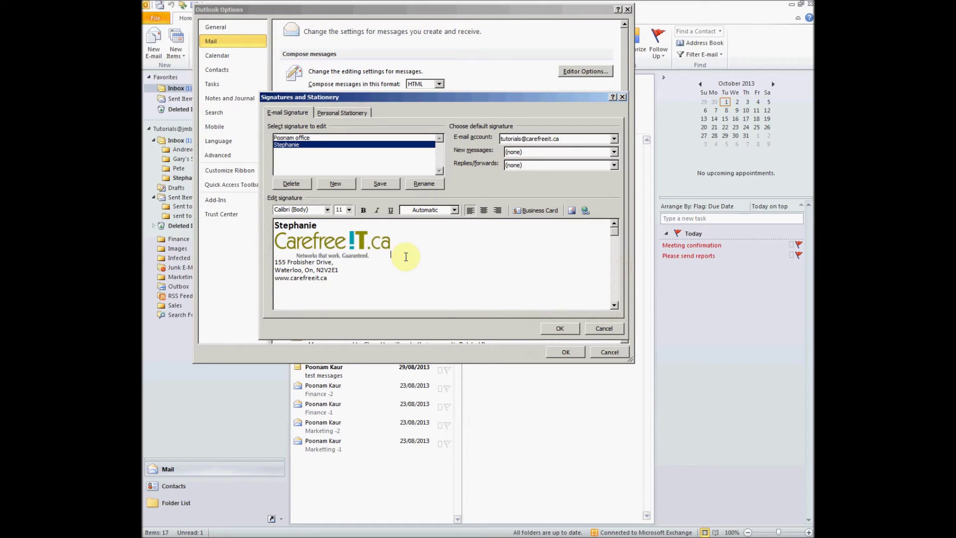
pyautogui.press('Return')
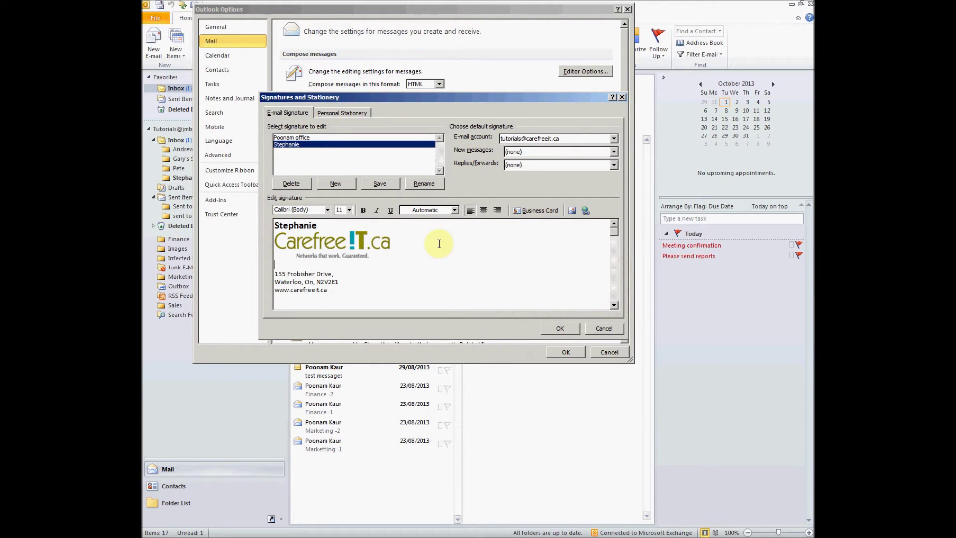
pyautogui.click(331, 225)
pyautogui.press('Return')
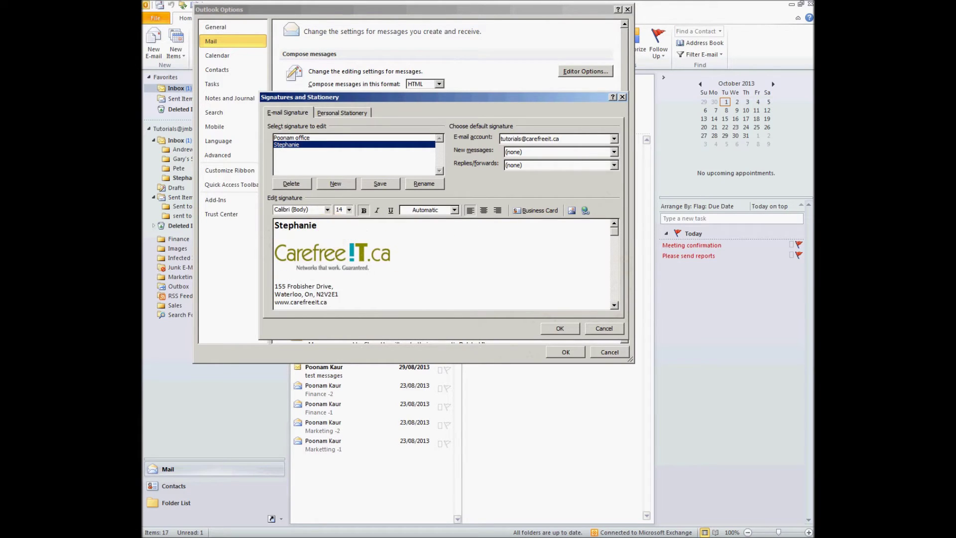
pyautogui.click(348, 298)
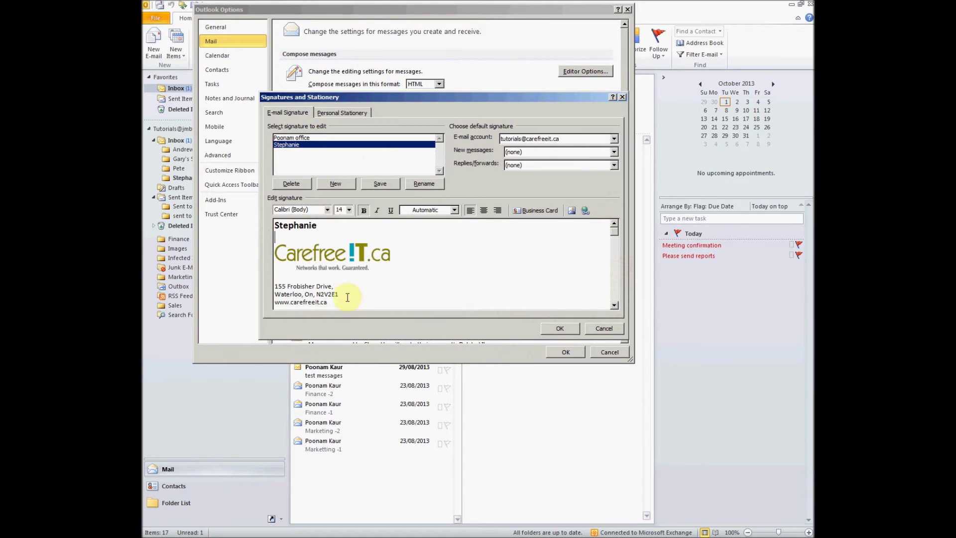
pyautogui.moveTo(333, 303); pyautogui.dragTo(267, 301)
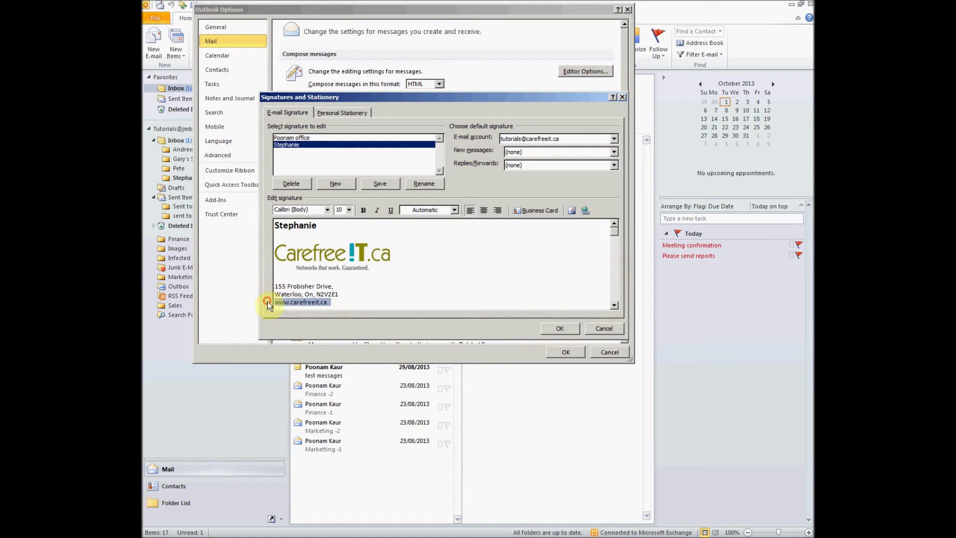
pyautogui.rightClick(315, 301)
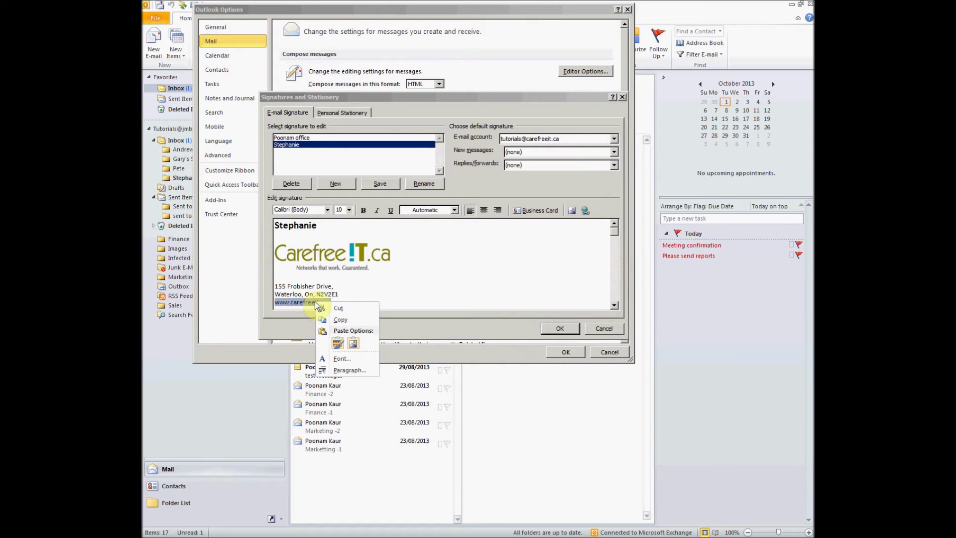
pyautogui.click(584, 212)
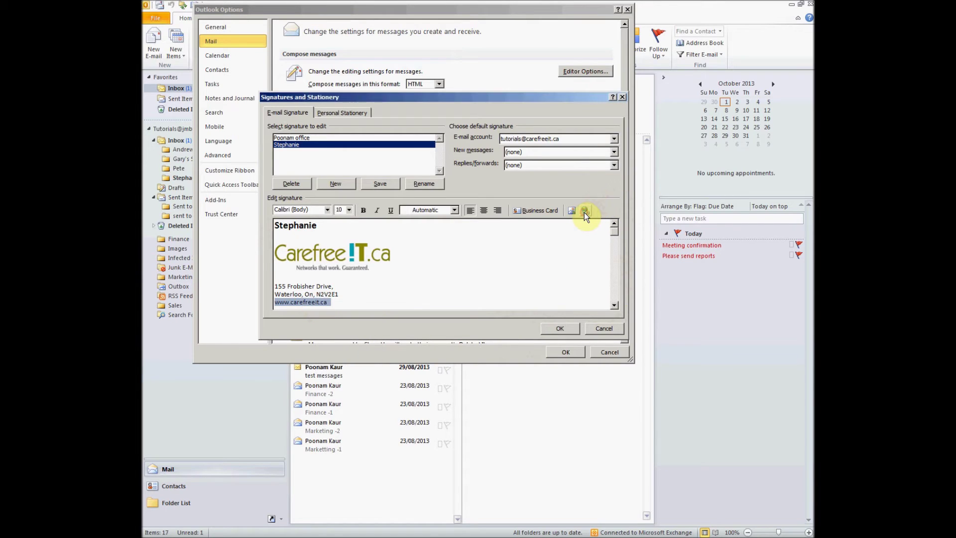
pyautogui.click(584, 211)
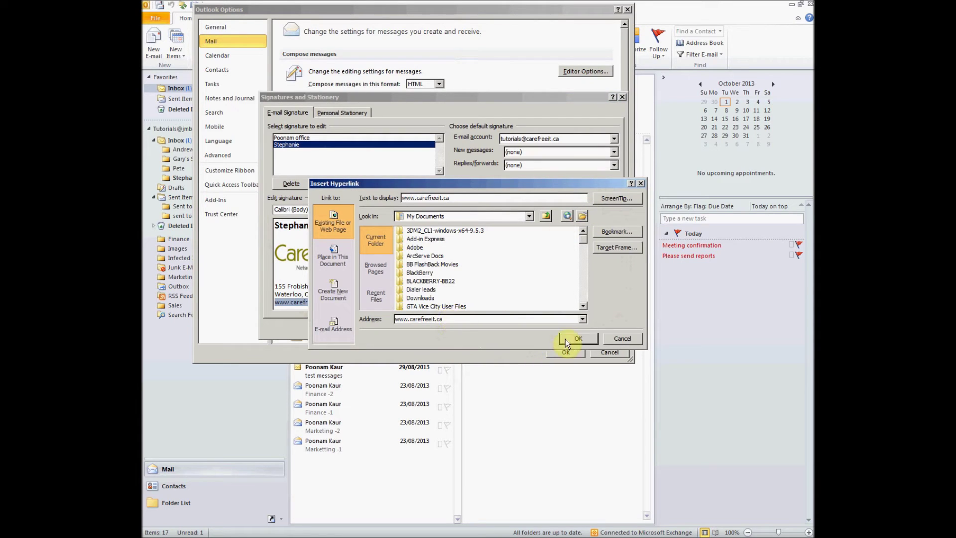
pyautogui.moveTo(473, 198); pyautogui.dragTo(401, 198)
pyautogui.write('CarefreeIT')
pyautogui.click(578, 338)
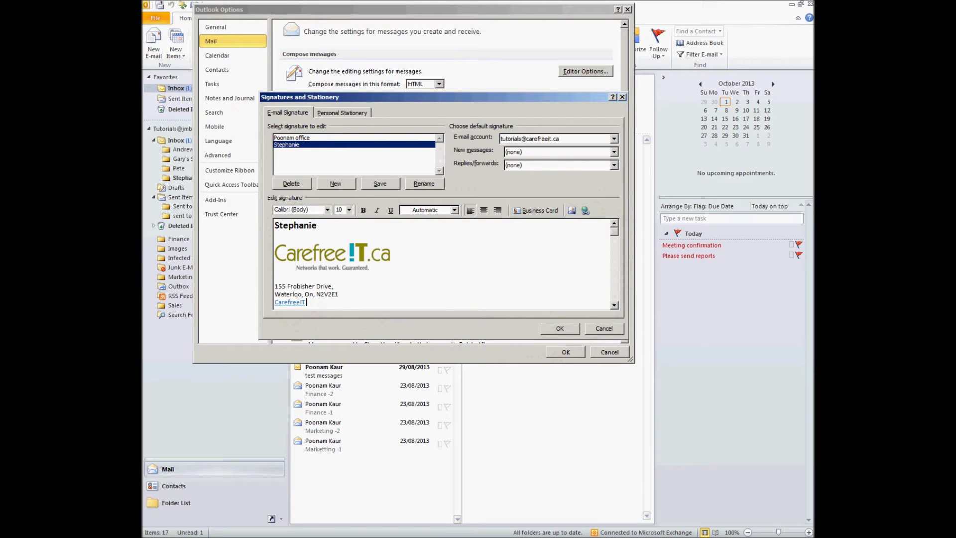
pyautogui.click(344, 261)
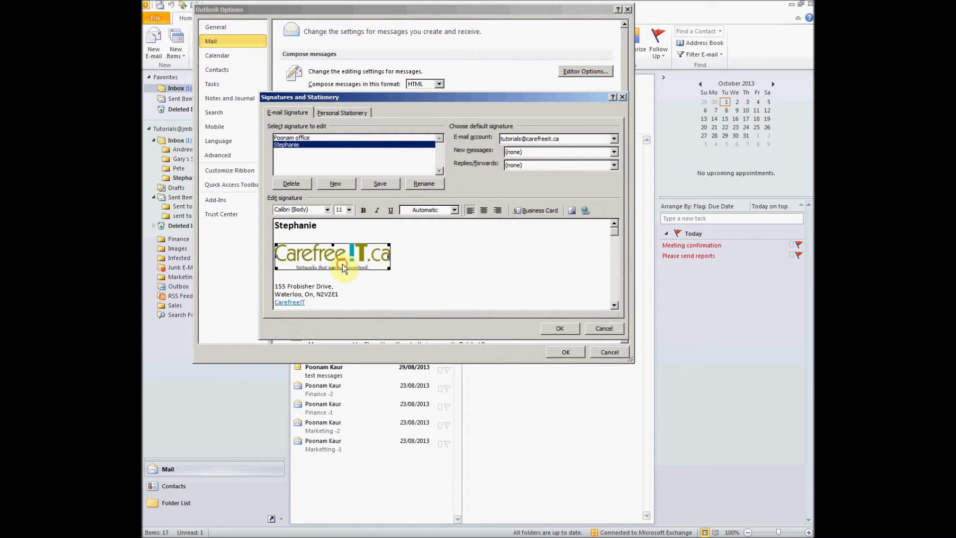
pyautogui.click(584, 212)
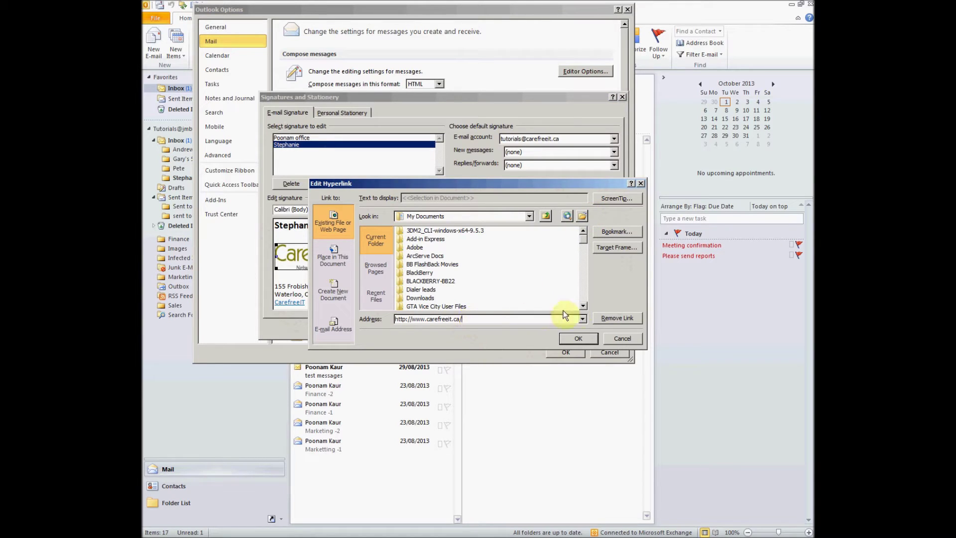
pyautogui.click(578, 339)
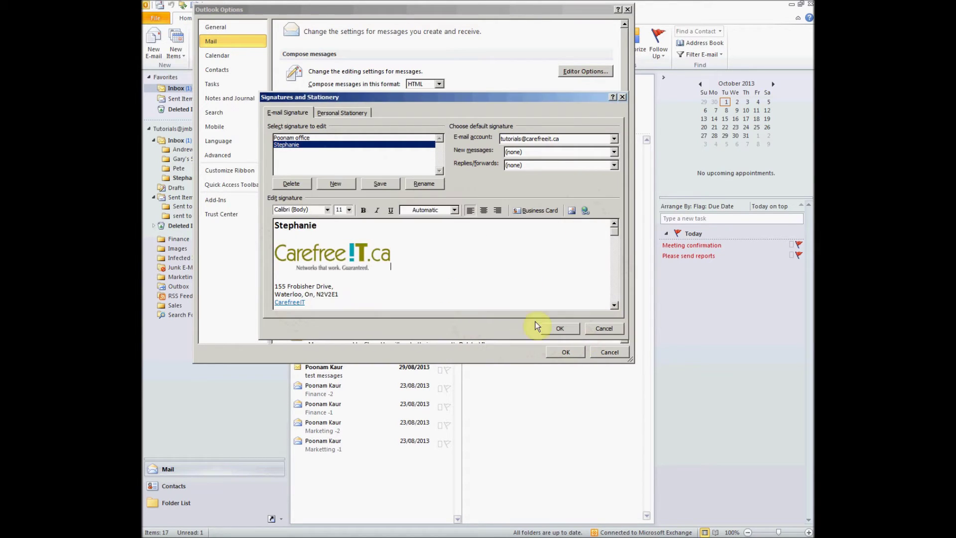
# Deselect the logo by placing the caret below it in the signature editor
pyautogui.click(431, 279)
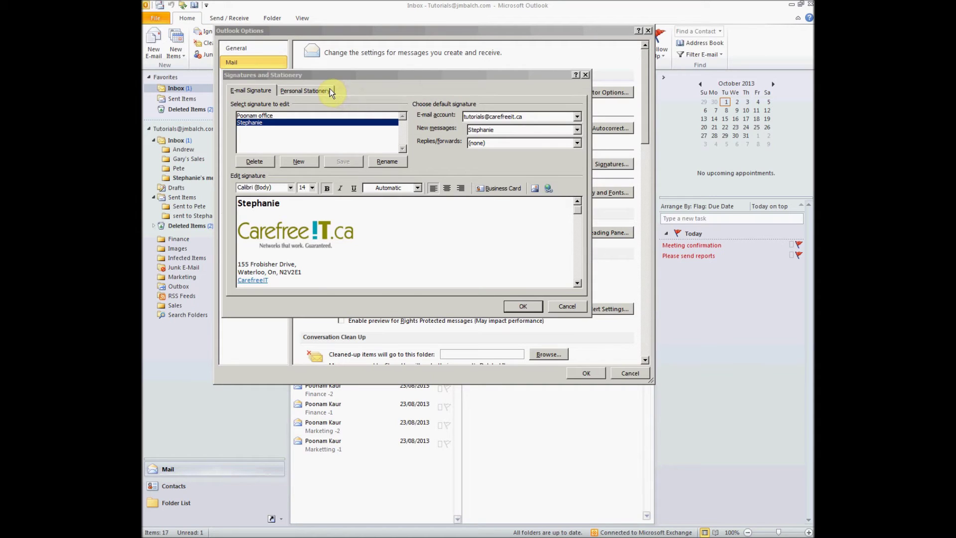
# On Personal Stationery, preview the available themes and set Stars for new HTML messages
pyautogui.click(330, 90)
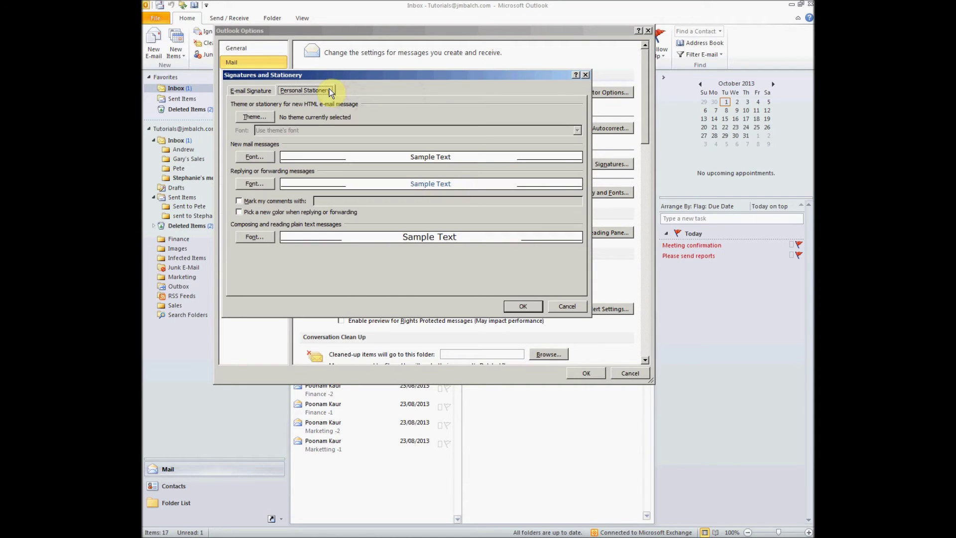
pyautogui.click(265, 119)
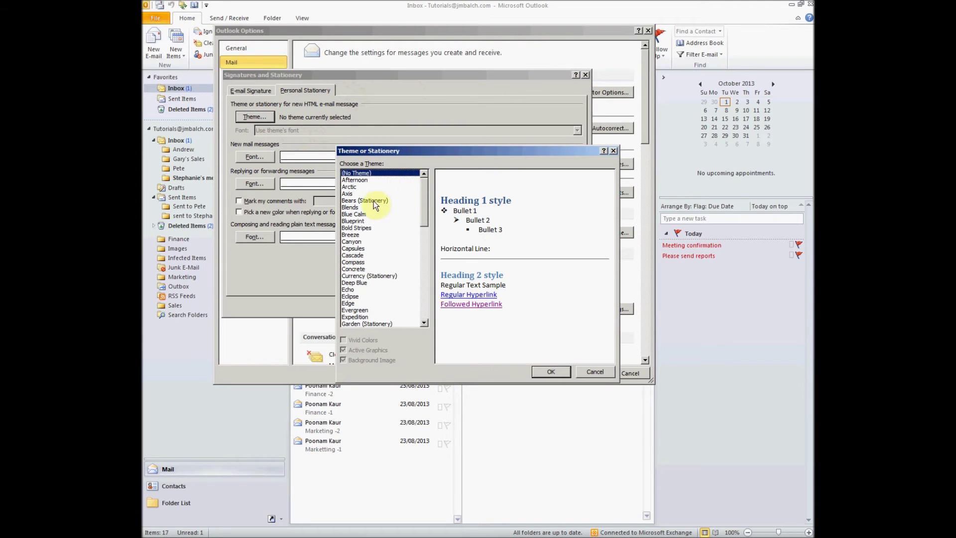
pyautogui.click(373, 200)
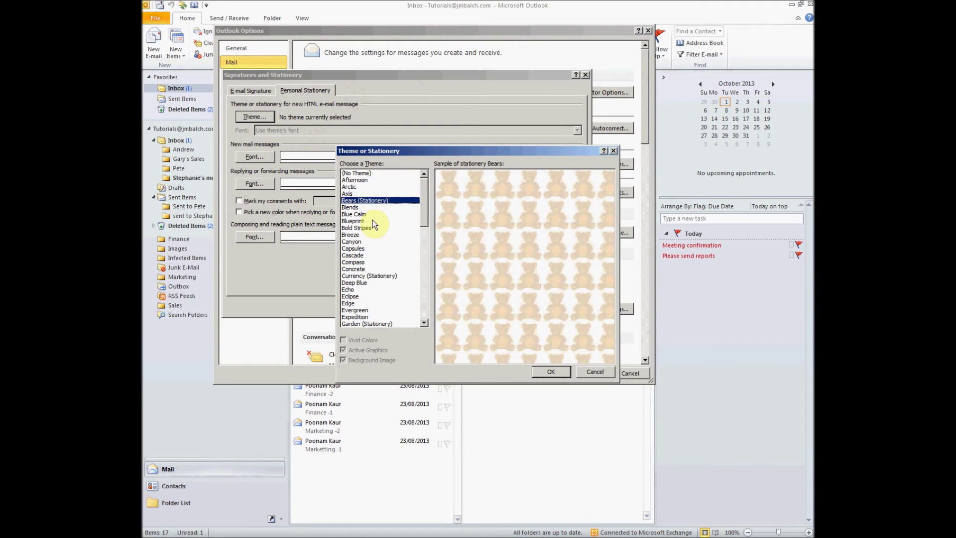
pyautogui.click(360, 214)
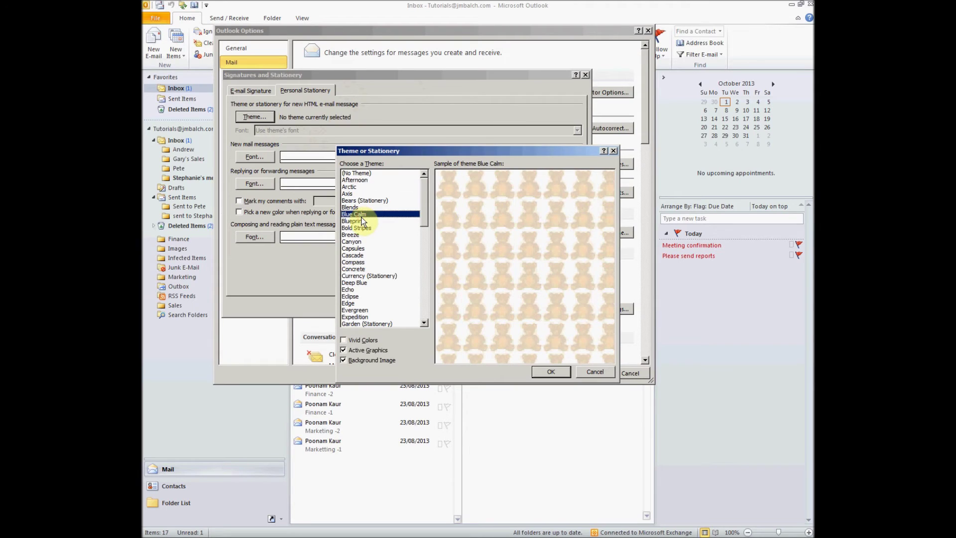
pyautogui.click(360, 234)
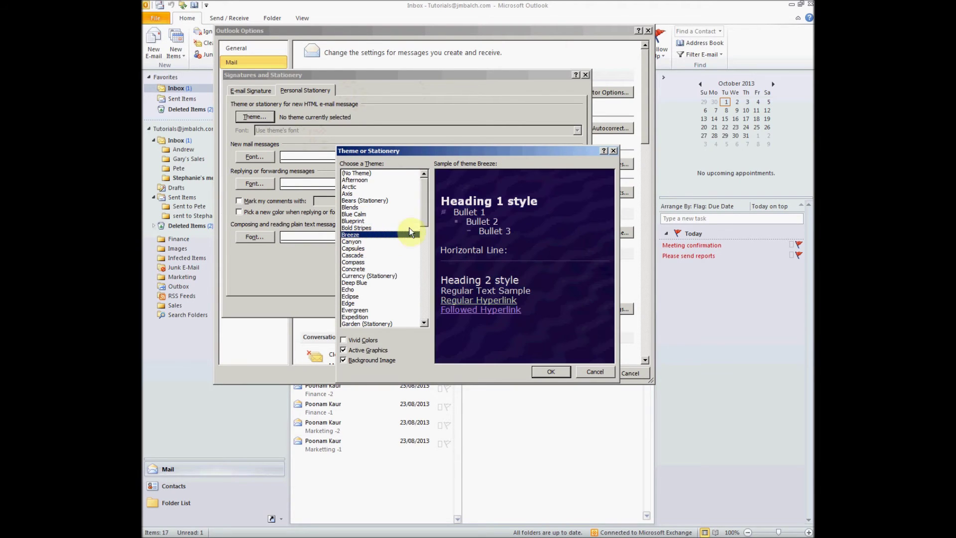
pyautogui.moveTo(424, 217); pyautogui.dragTo(422, 237)
pyautogui.click(357, 214)
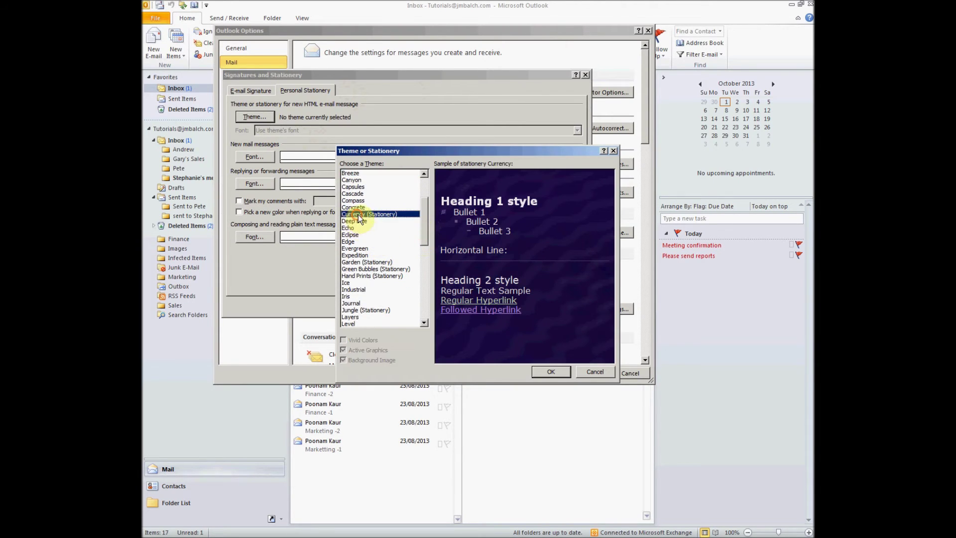
pyautogui.click(351, 228)
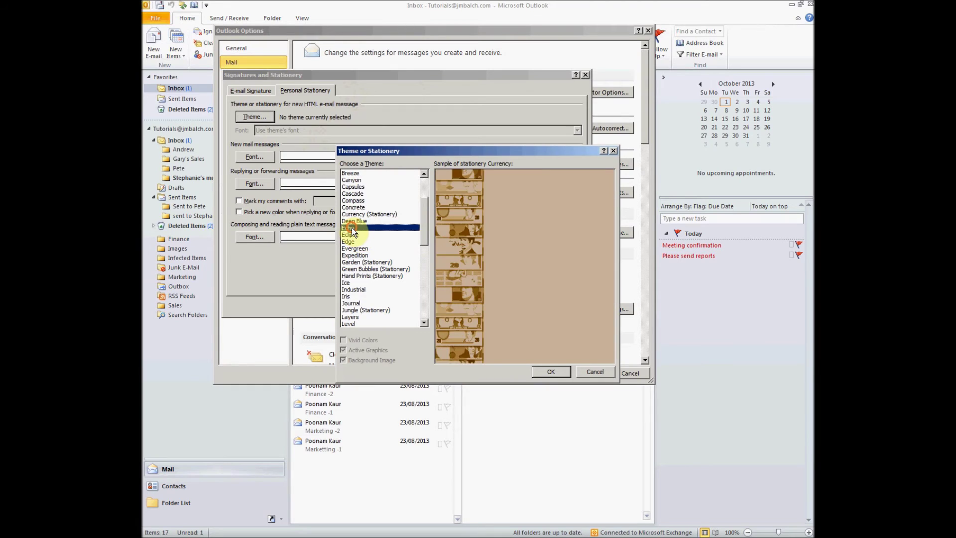
pyautogui.click(356, 255)
pyautogui.moveTo(423, 230); pyautogui.dragTo(427, 272)
pyautogui.click(374, 275)
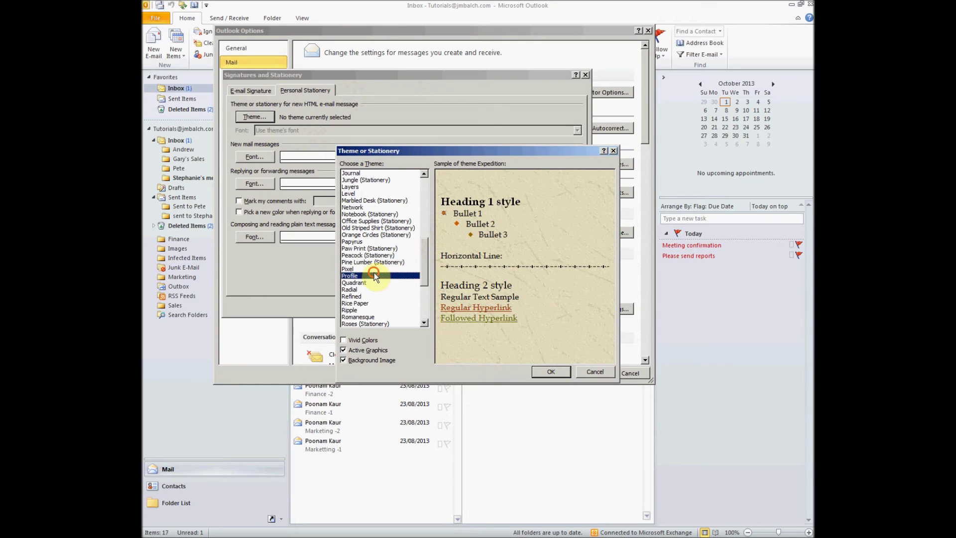
pyautogui.click(364, 221)
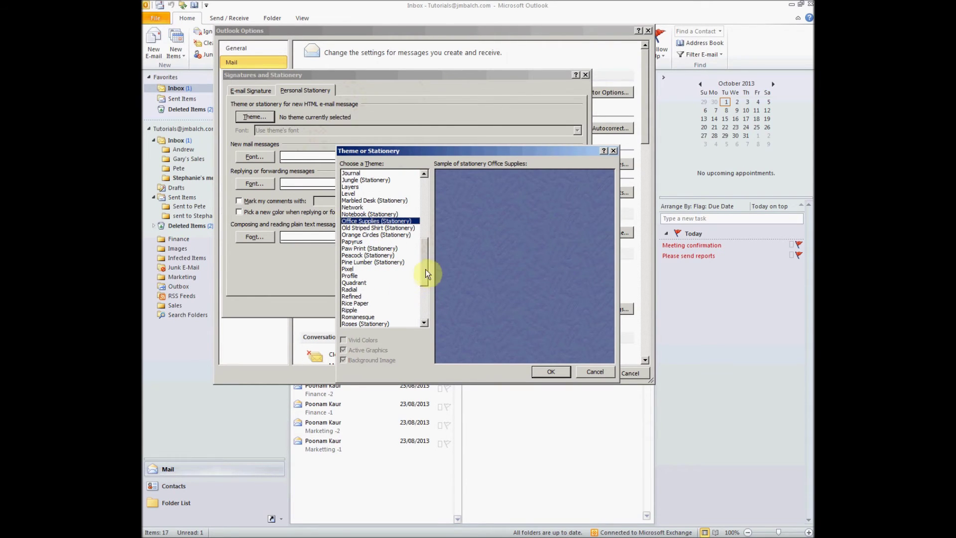
pyautogui.moveTo(426, 273); pyautogui.dragTo(425, 303)
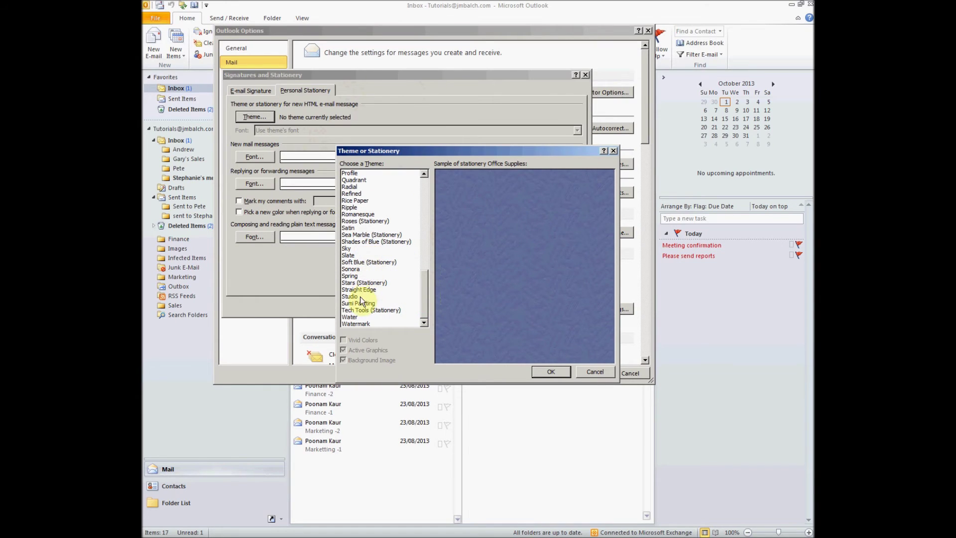
pyautogui.click(356, 283)
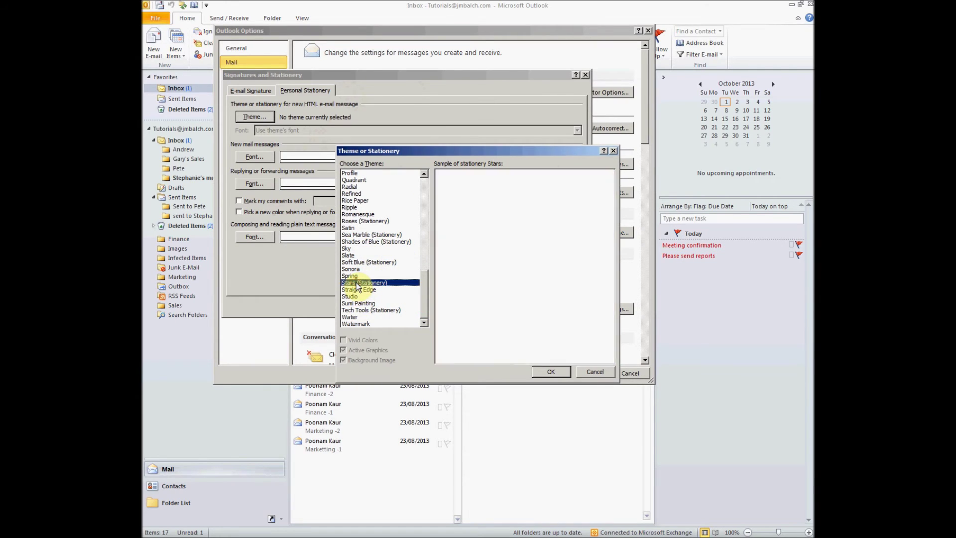
pyautogui.click(549, 373)
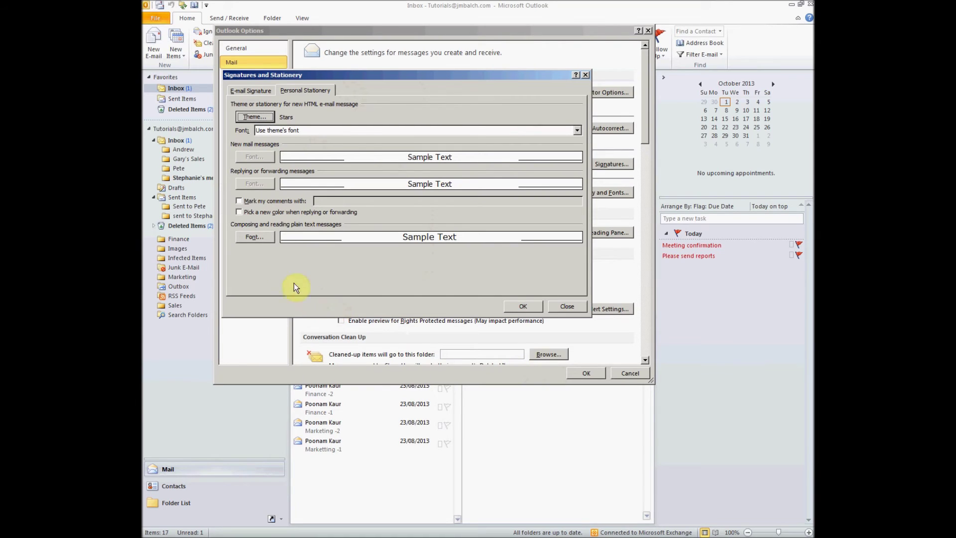
# Pick Verdana as the font for plain text messages
pyautogui.click(260, 236)
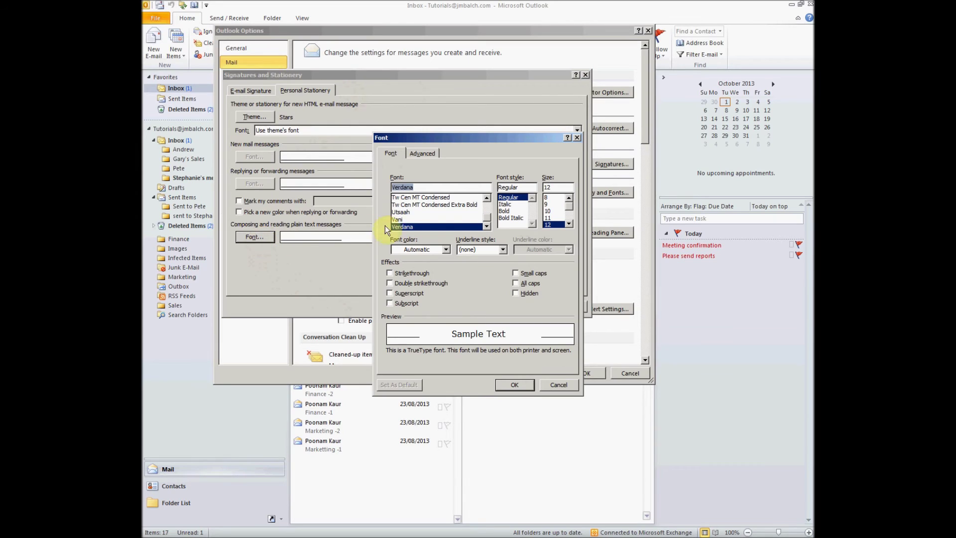
pyautogui.click(398, 219)
pyautogui.click(413, 205)
pyautogui.click(413, 198)
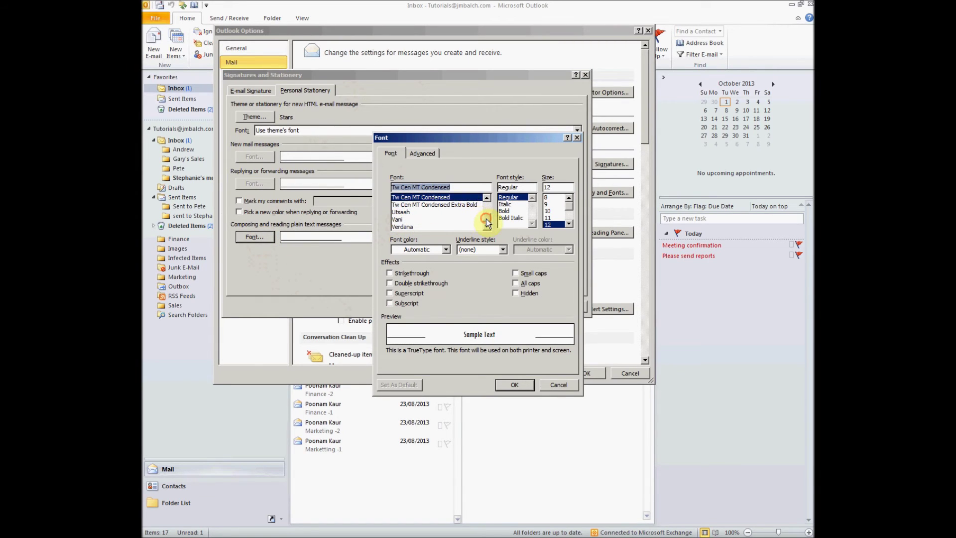
pyautogui.moveTo(486, 219); pyautogui.dragTo(487, 207)
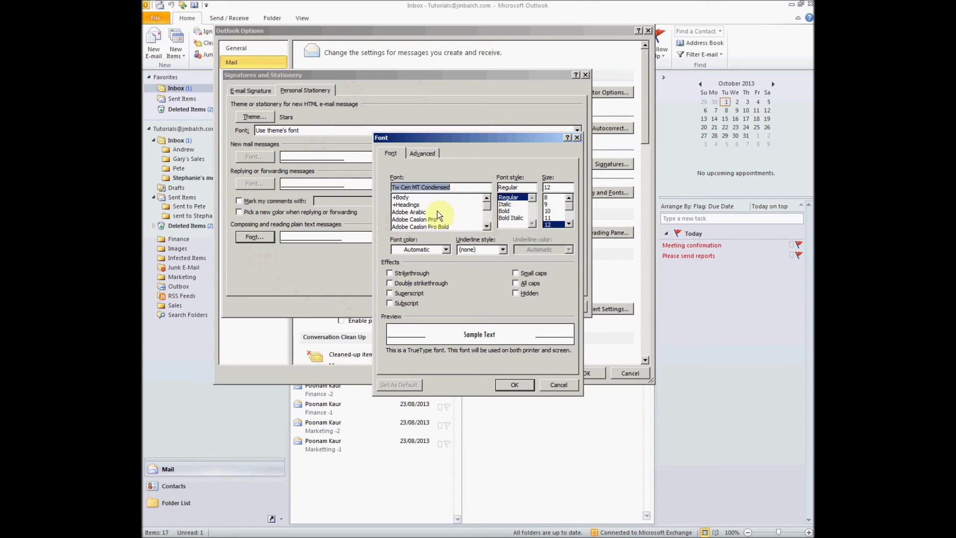
pyautogui.click(419, 220)
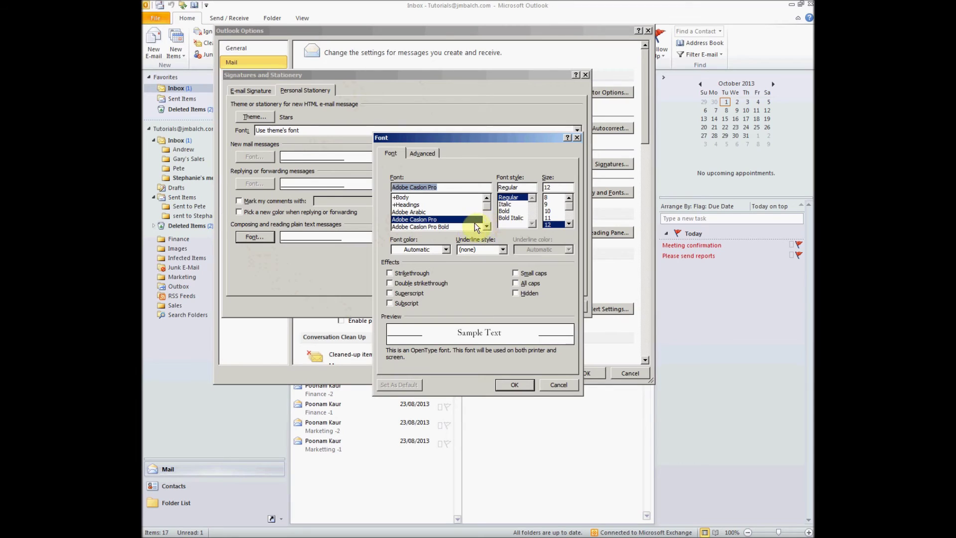
pyautogui.scroll(-1, 484, 219)
pyautogui.click(450, 223)
pyautogui.write('V')
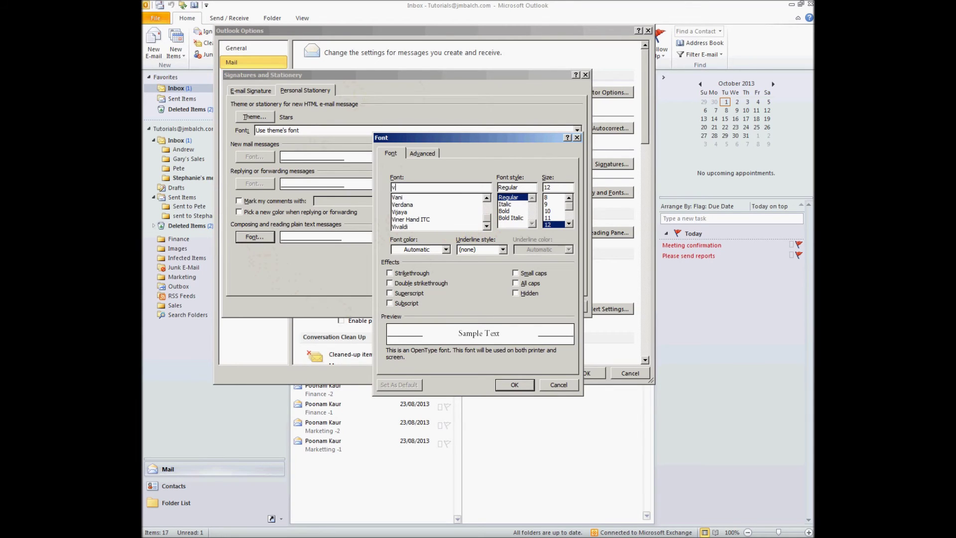
pyautogui.click(410, 205)
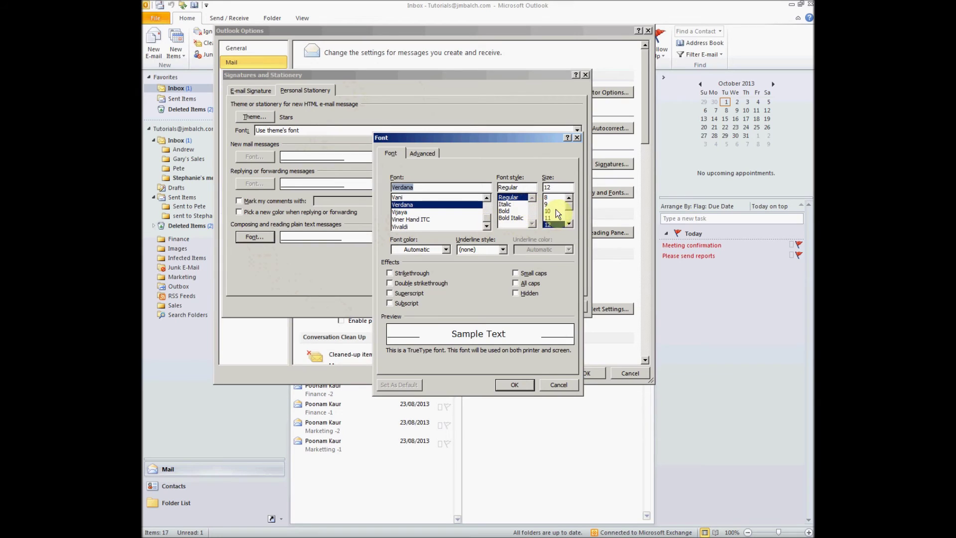
# Set the font size to 14, keep the colour Automatic, and confirm
pyautogui.scroll(-1, 568, 208)
pyautogui.scroll(1, 568, 199)
pyautogui.click(568, 224)
pyautogui.click(548, 224)
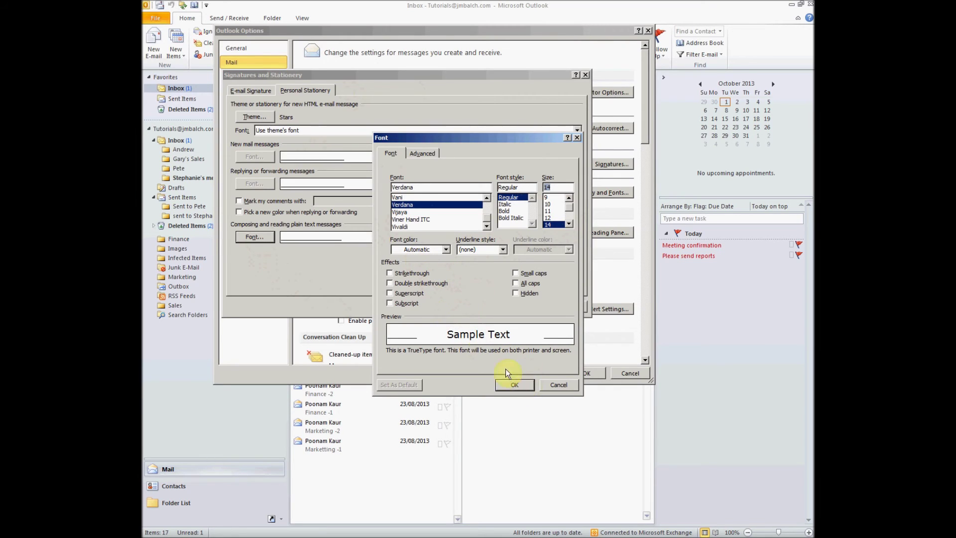
pyautogui.click(446, 250)
pyautogui.click(446, 249)
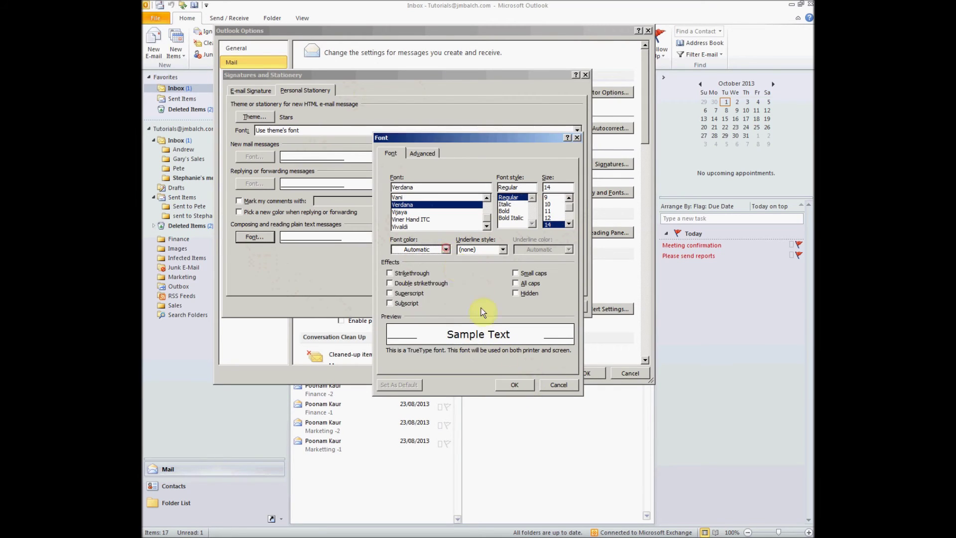
pyautogui.click(515, 385)
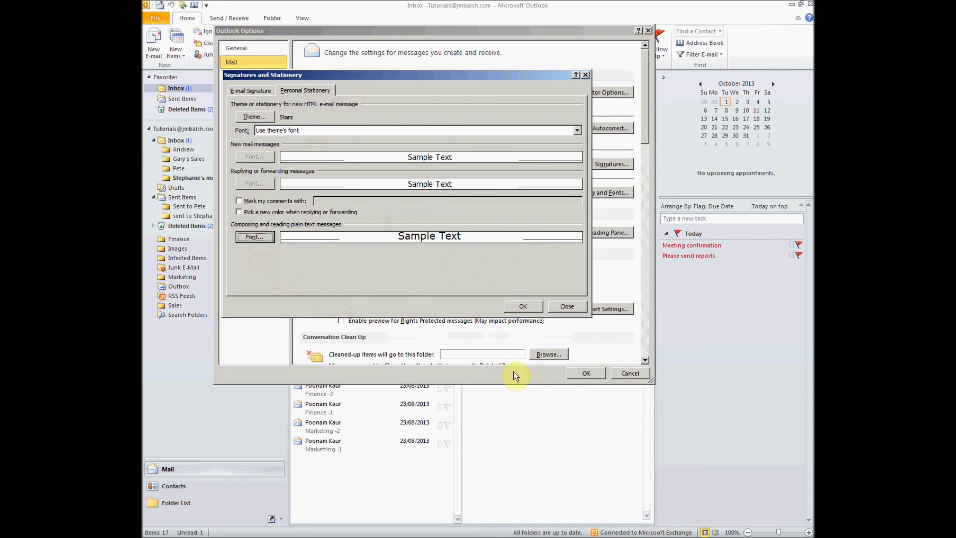
# Apply the settings, start a new e-mail on Stars stationery, and delete its signature
pyautogui.click(522, 307)
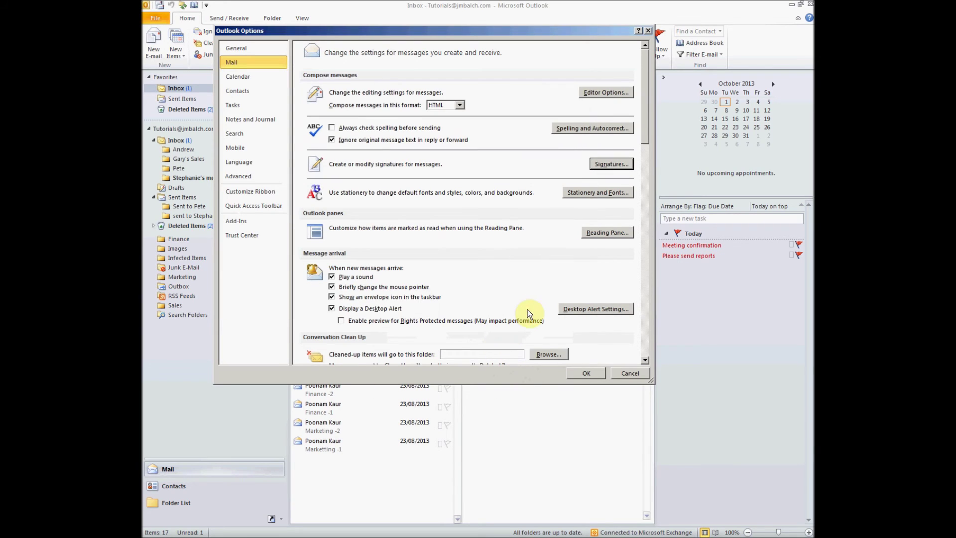
pyautogui.click(587, 373)
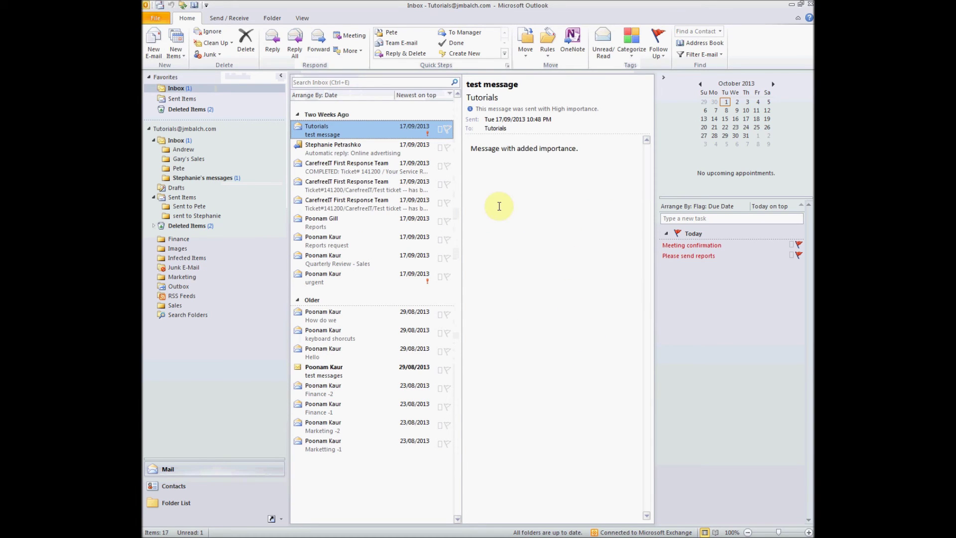
pyautogui.click(152, 38)
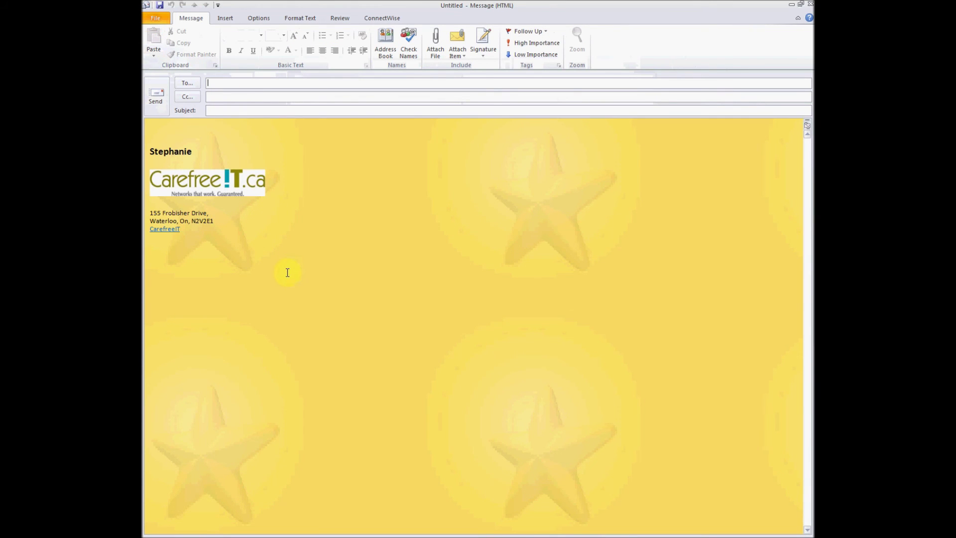
pyautogui.moveTo(282, 271); pyautogui.dragTo(170, 151)
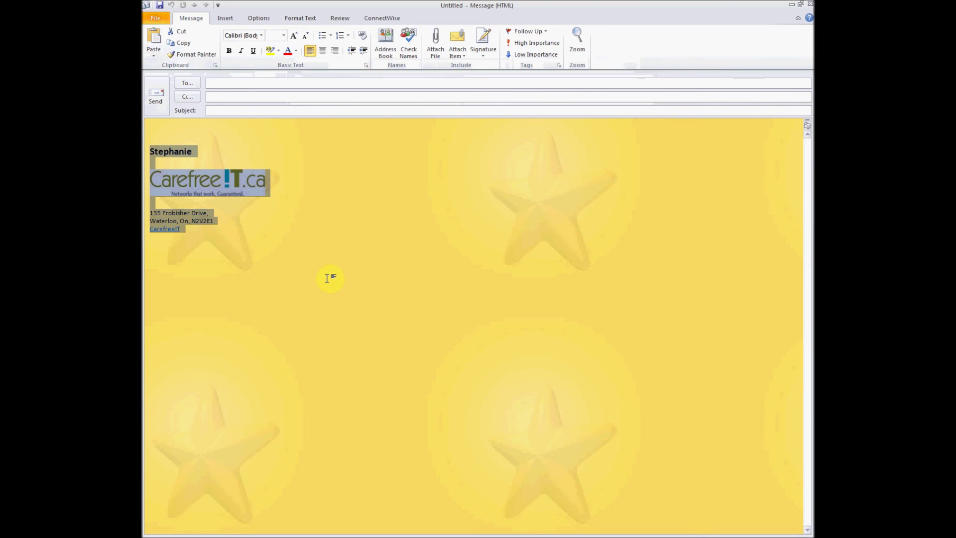
pyautogui.press('Delete')
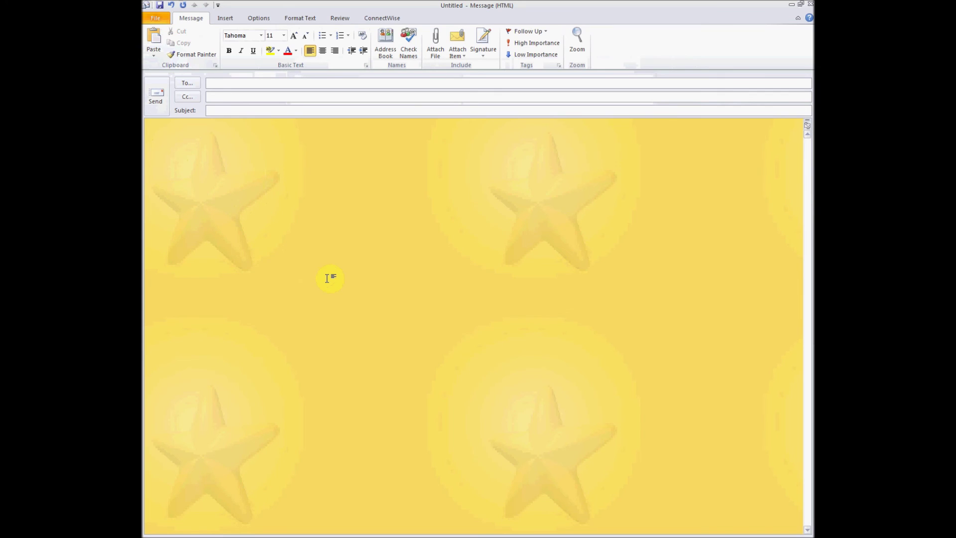
# Look through the Insert tab's Picture, Chart and WordArt options without inserting anything
pyautogui.click(223, 18)
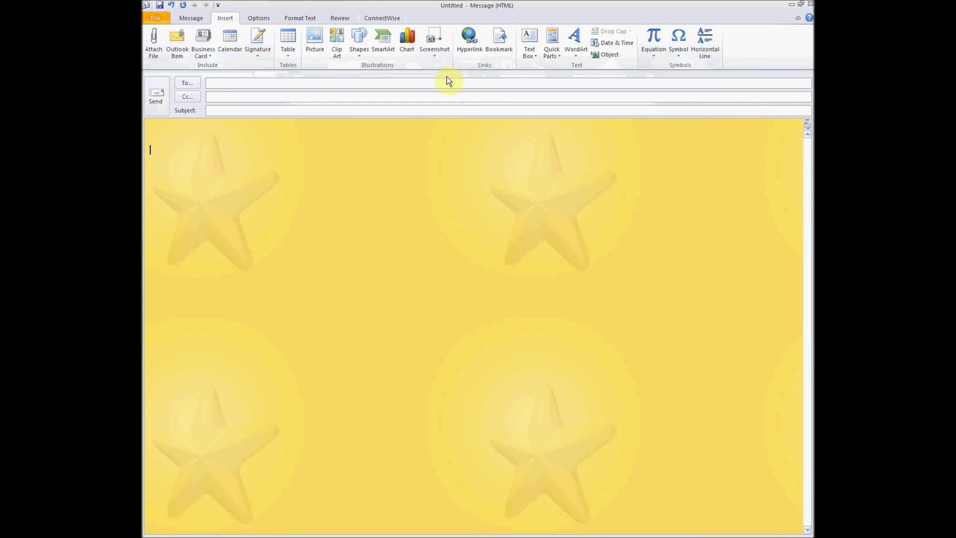
pyautogui.click(313, 56)
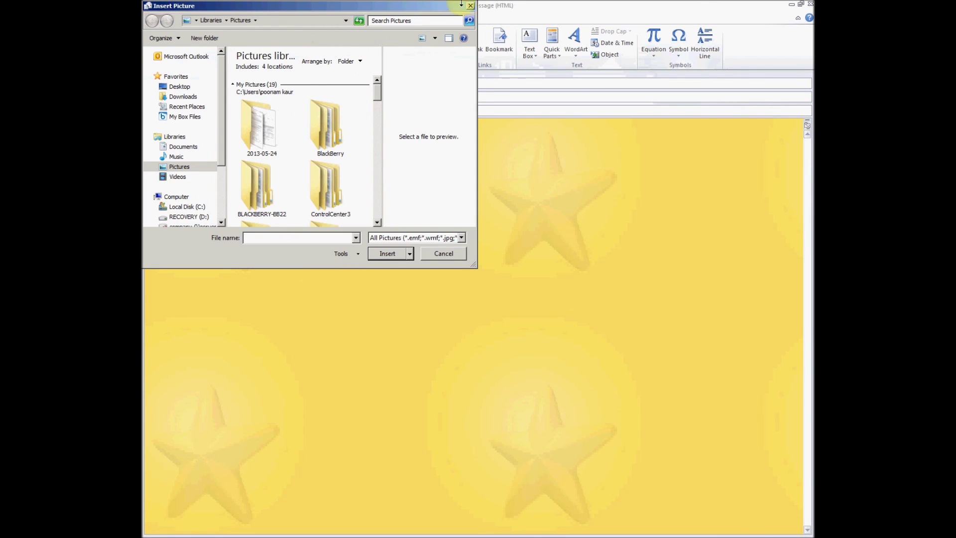
pyautogui.click(470, 5)
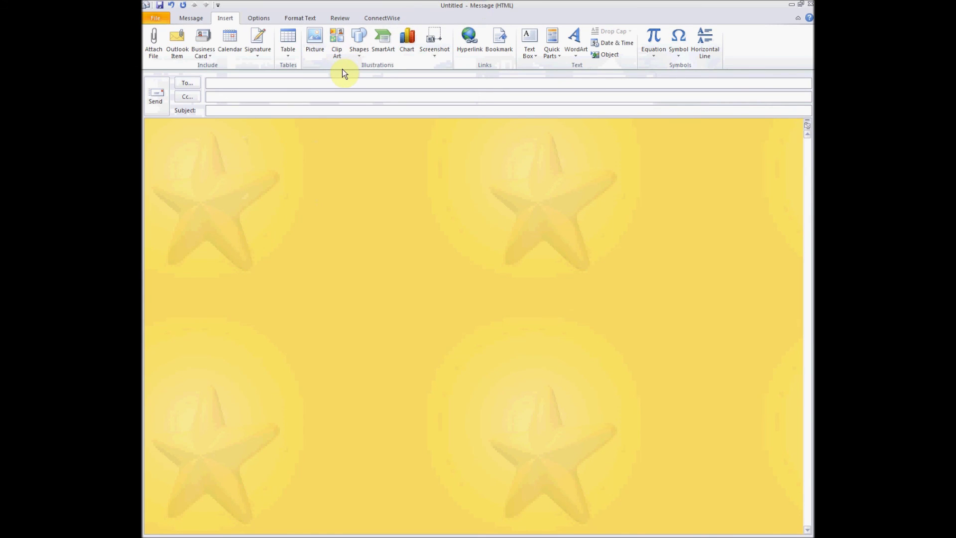
pyautogui.click(408, 45)
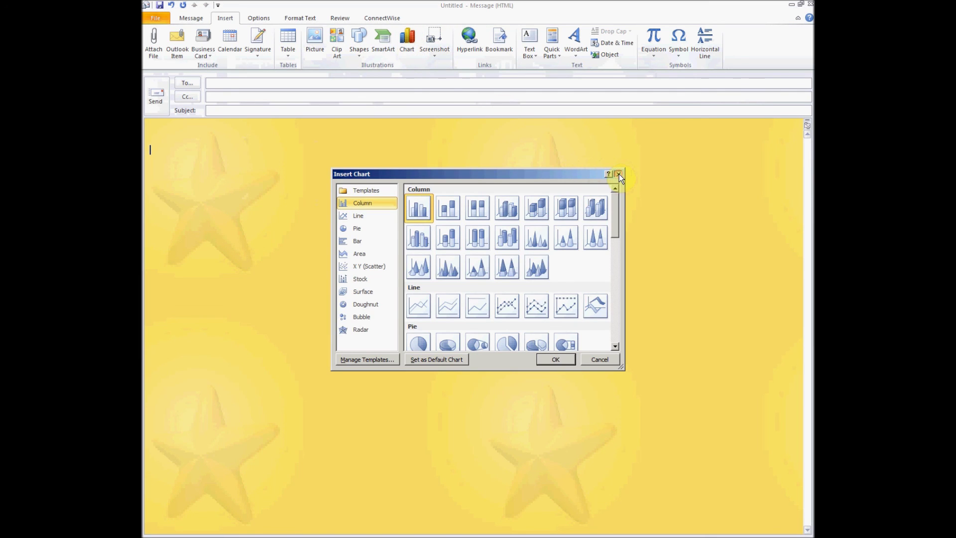
pyautogui.click(619, 174)
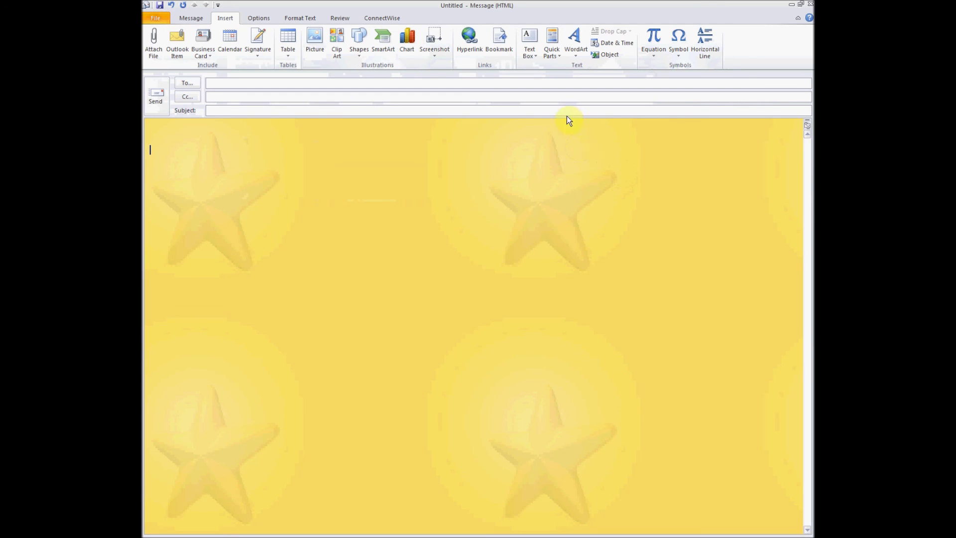
pyautogui.click(572, 52)
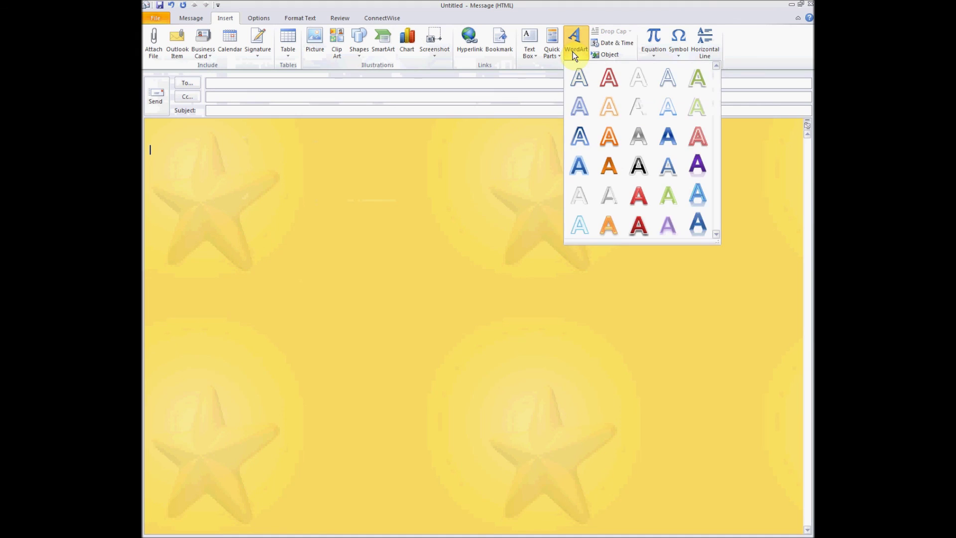
pyautogui.click(572, 52)
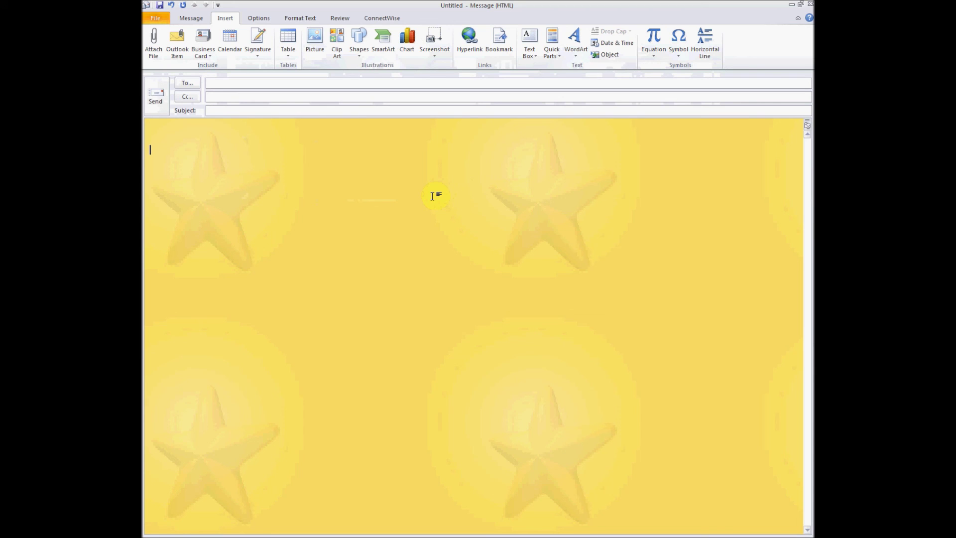
# Close the unsent Stars message, discarding it without saving changes
pyautogui.click(809, 4)
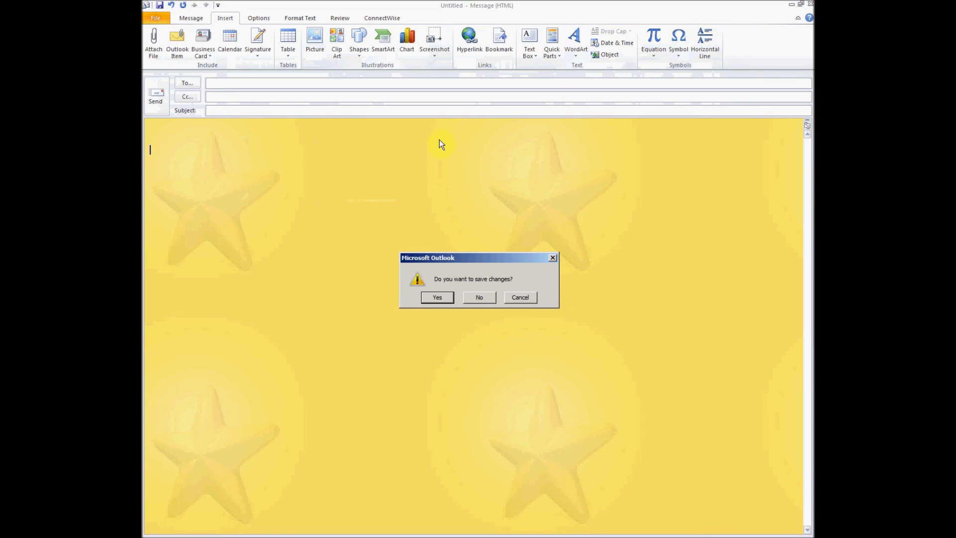
pyautogui.click(484, 297)
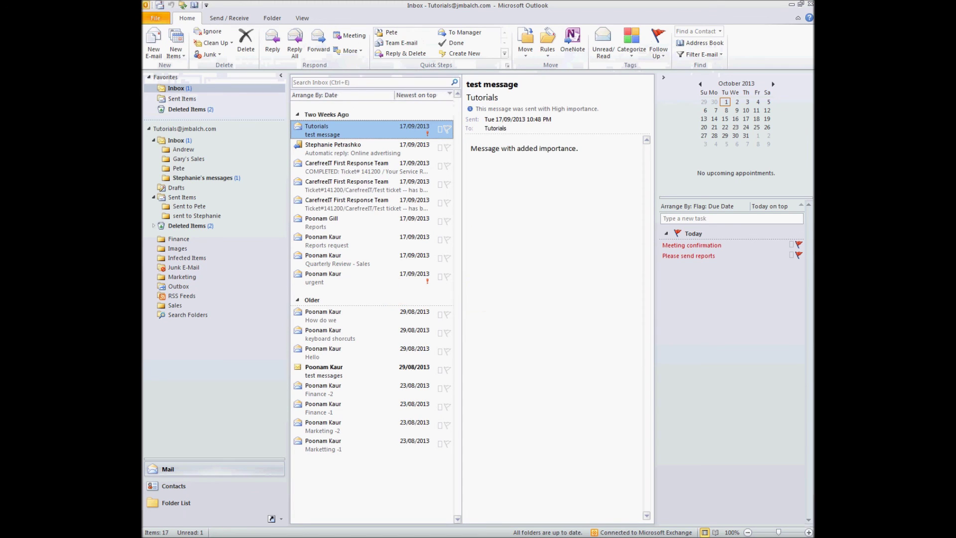